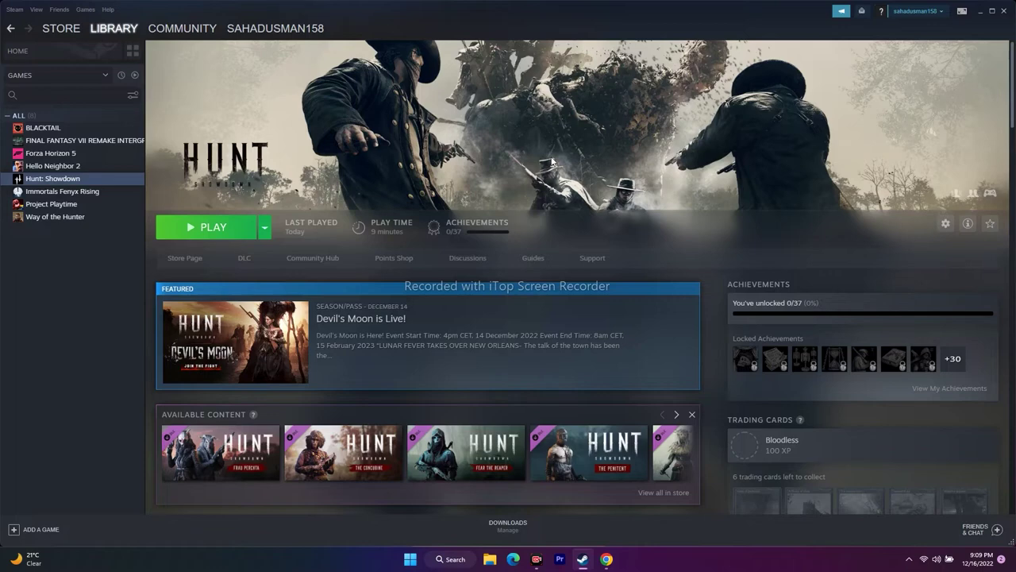
Bring up the computer's power options to view the Restart choice, and dismiss them.
{"action": "left_click", "coordinate": [410, 562]}
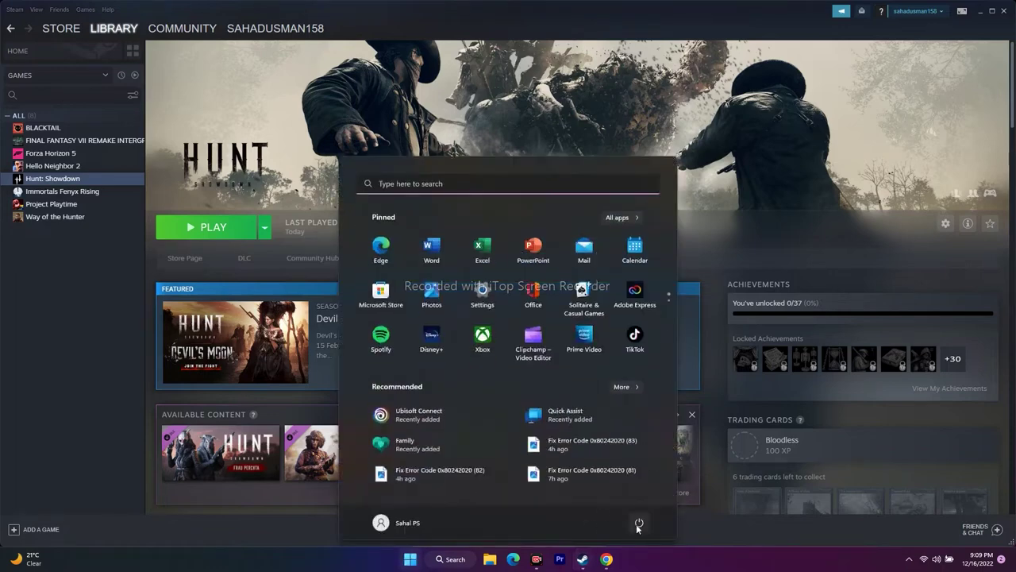
{"action": "left_click", "coordinate": [638, 523]}
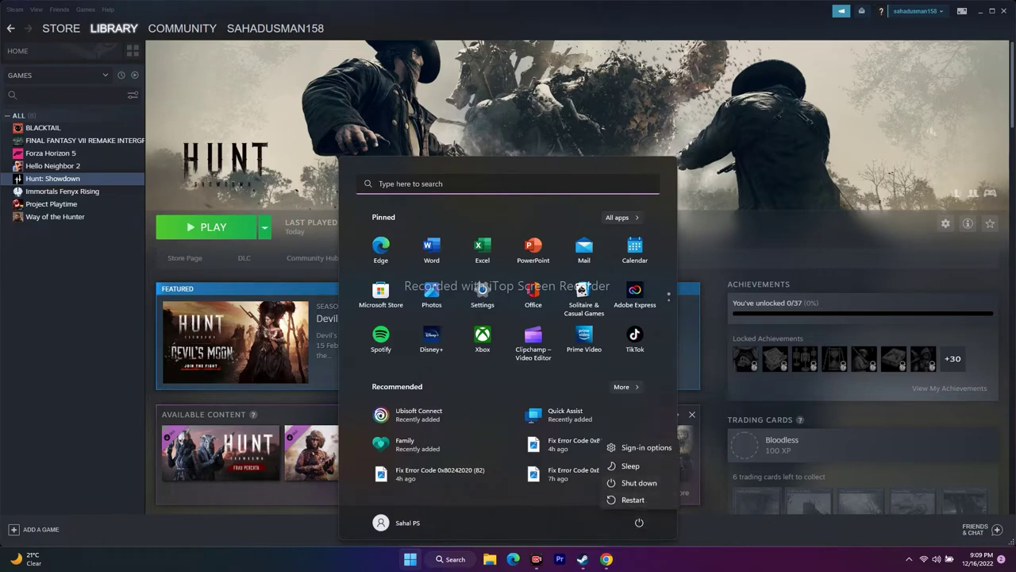
{"action": "left_click", "coordinate": [718, 252]}
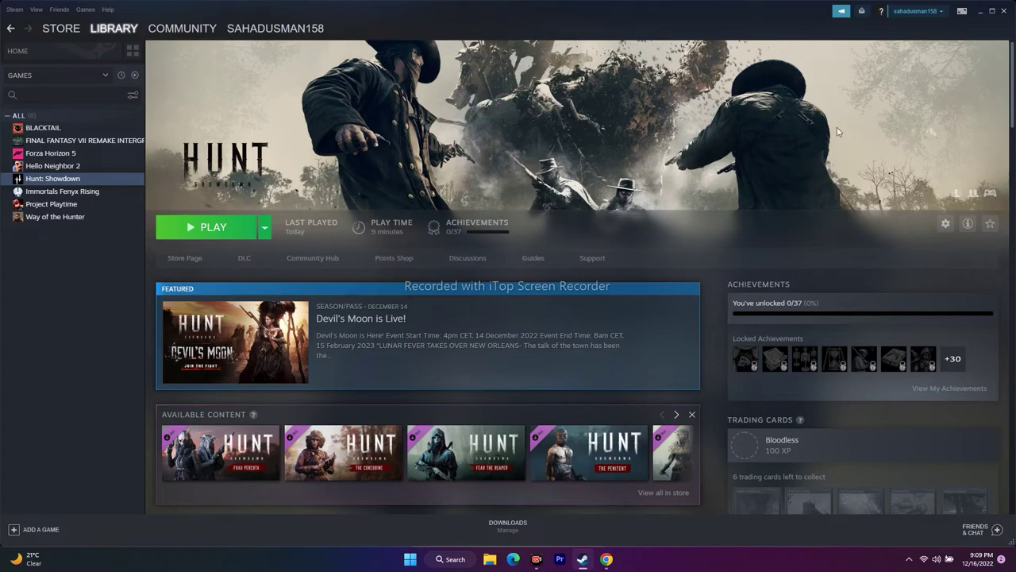
Switch to Control Panel and open the list of apps allowed through Windows Defender Firewall.
{"action": "left_click", "coordinate": [981, 12]}
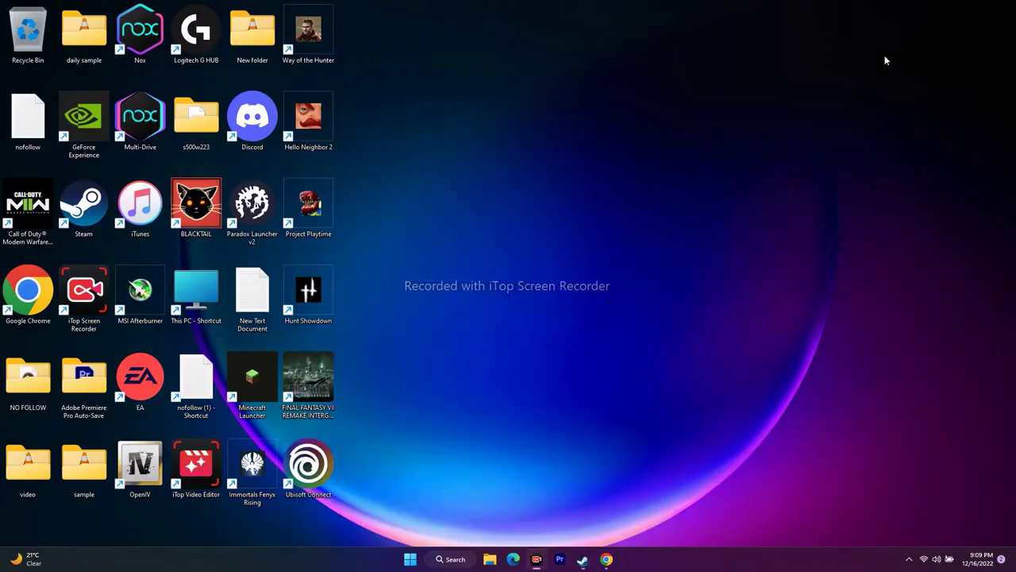
{"action": "left_click", "coordinate": [456, 559]}
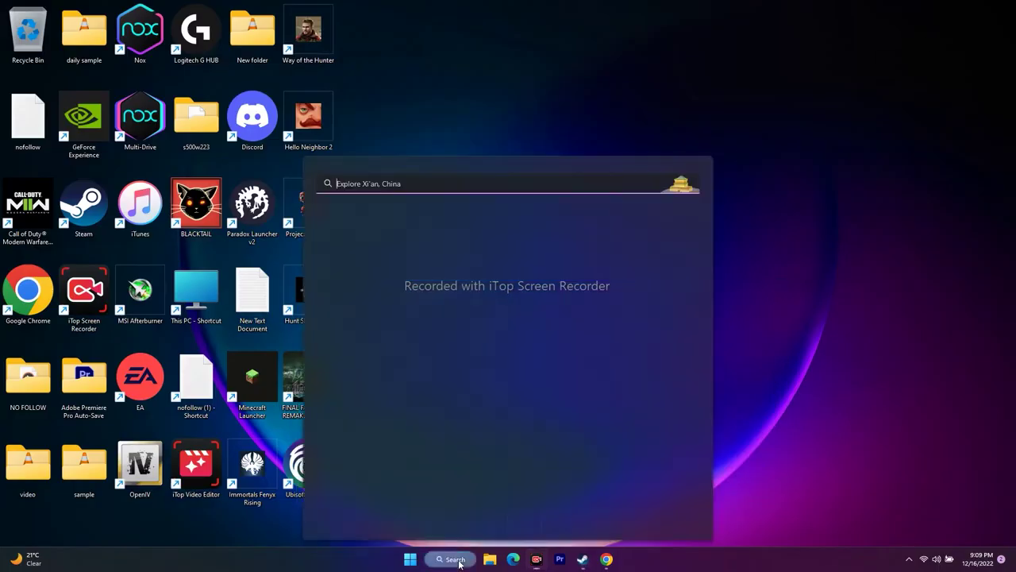
{"action": "left_click", "coordinate": [361, 306]}
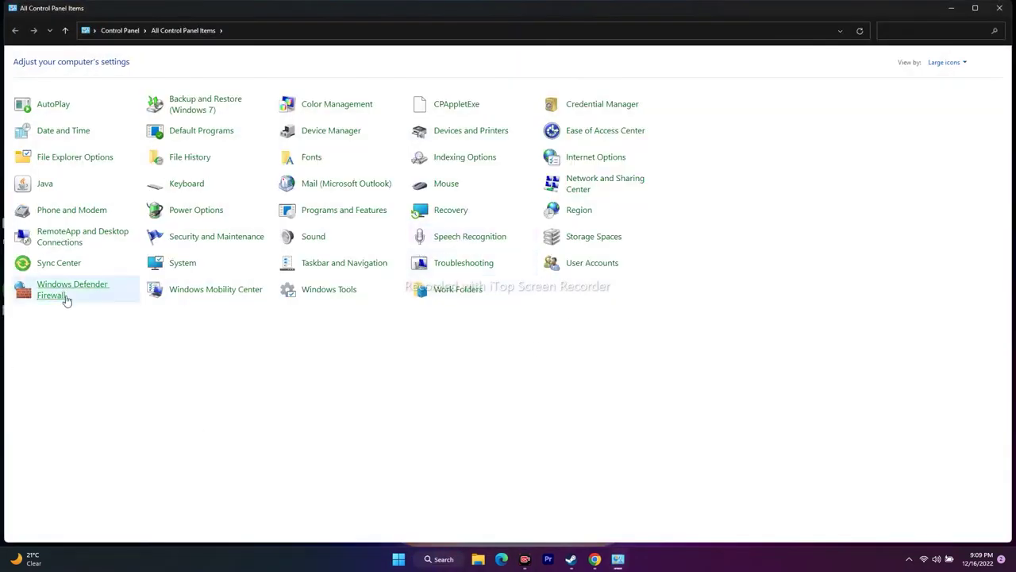
{"action": "left_click", "coordinate": [62, 291]}
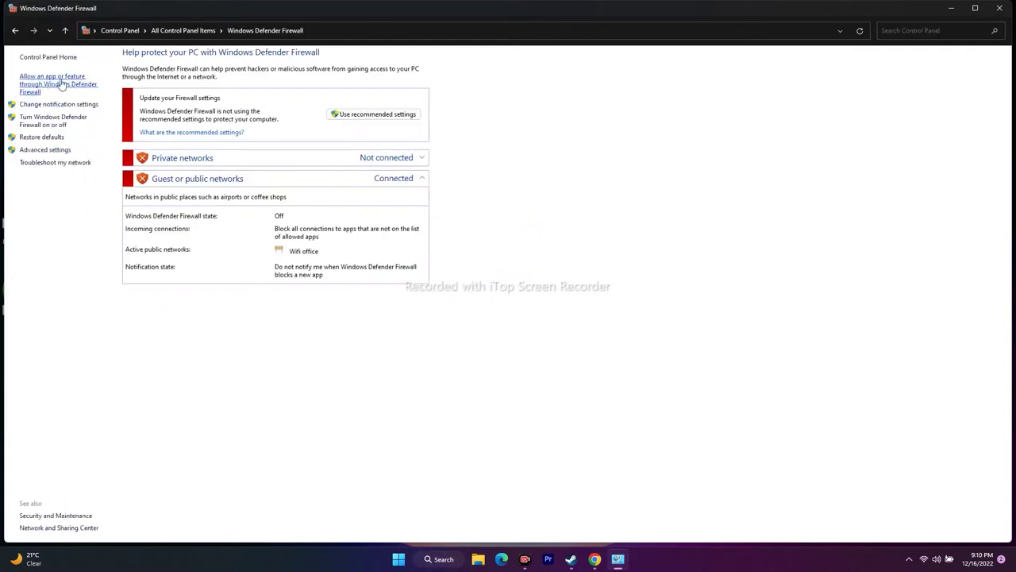
{"action": "left_click", "coordinate": [41, 87]}
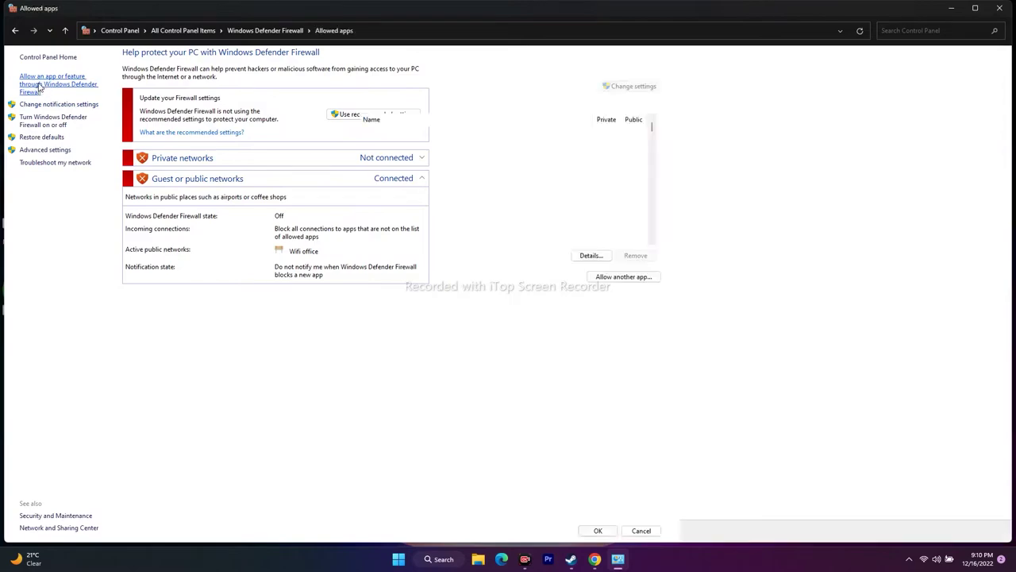
Check the Hunt: Showdown entry in the allowed apps list and its private and public network permissions.
{"action": "left_click", "coordinate": [570, 564]}
{"action": "left_click", "coordinate": [570, 560]}
{"action": "scroll", "coordinate": [433, 184], "scroll_direction": "down", "scroll_amount": 10}
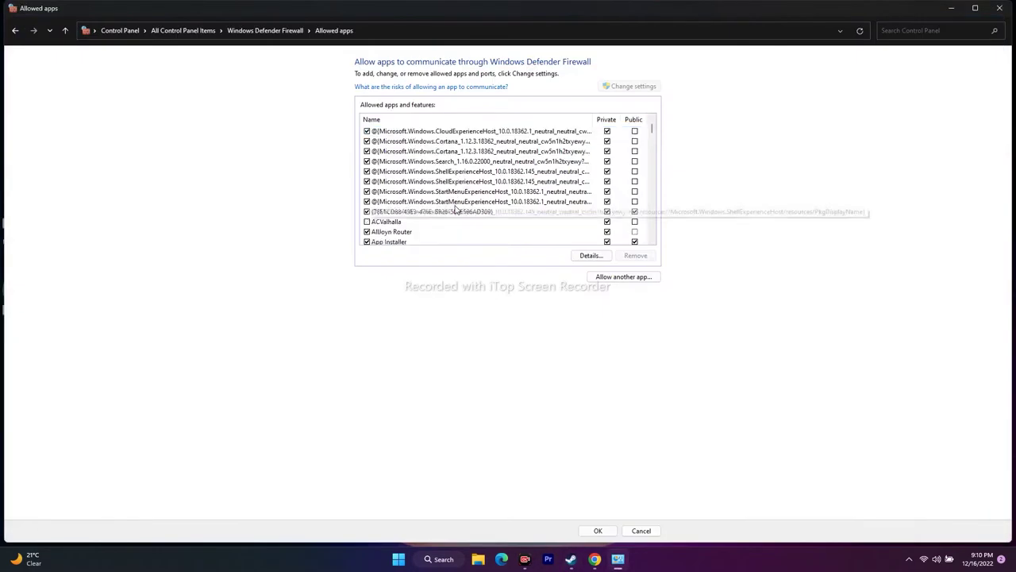
{"action": "scroll", "coordinate": [385, 182], "scroll_direction": "down", "scroll_amount": 10}
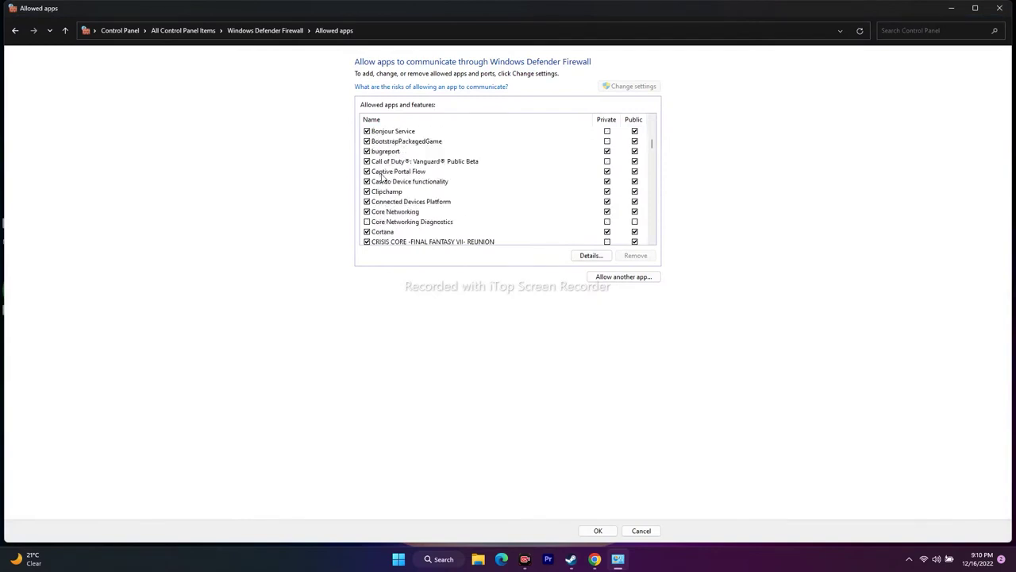
{"action": "scroll", "coordinate": [391, 188], "scroll_direction": "down", "scroll_amount": 8}
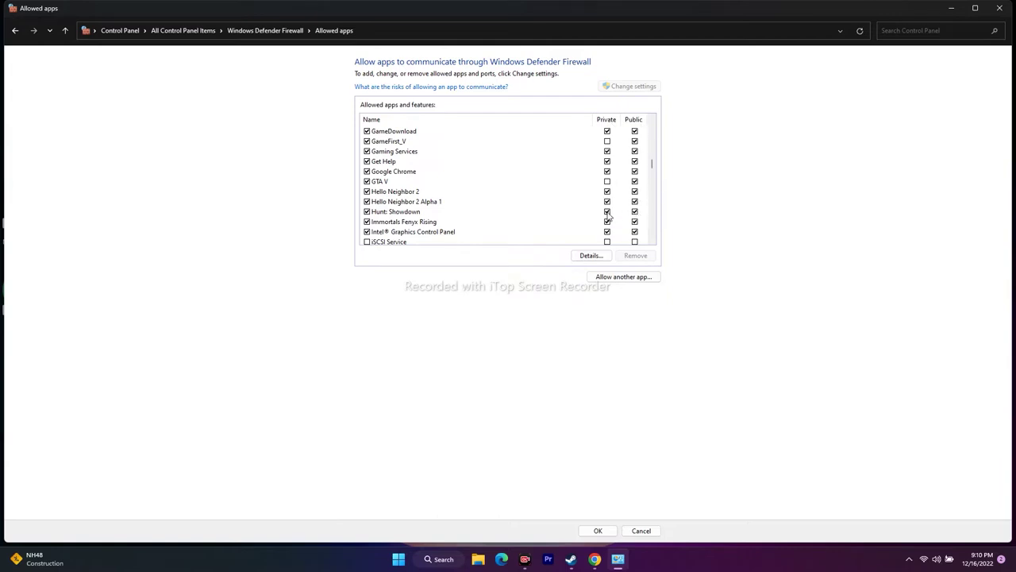
Start allowing another app through the firewall and browse to the Program Files (x86) folder on the C: drive.
{"action": "left_click", "coordinate": [623, 278]}
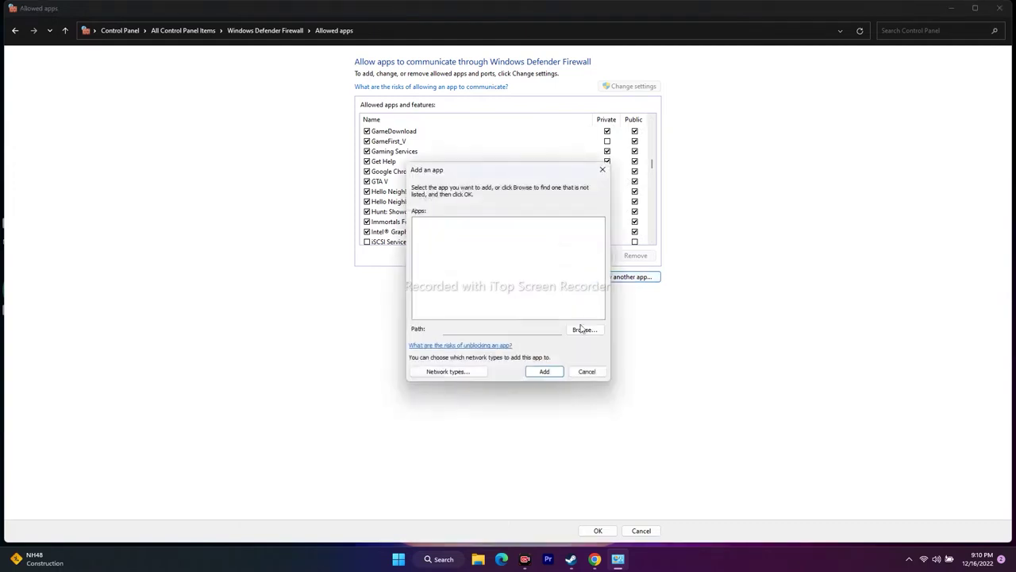
{"action": "left_click", "coordinate": [583, 330]}
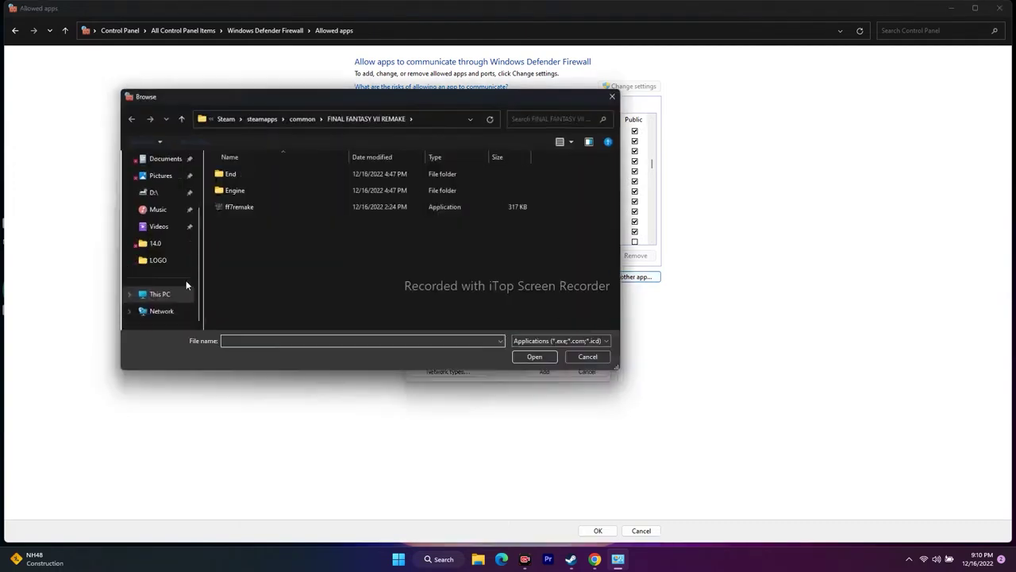
{"action": "left_click", "coordinate": [168, 294]}
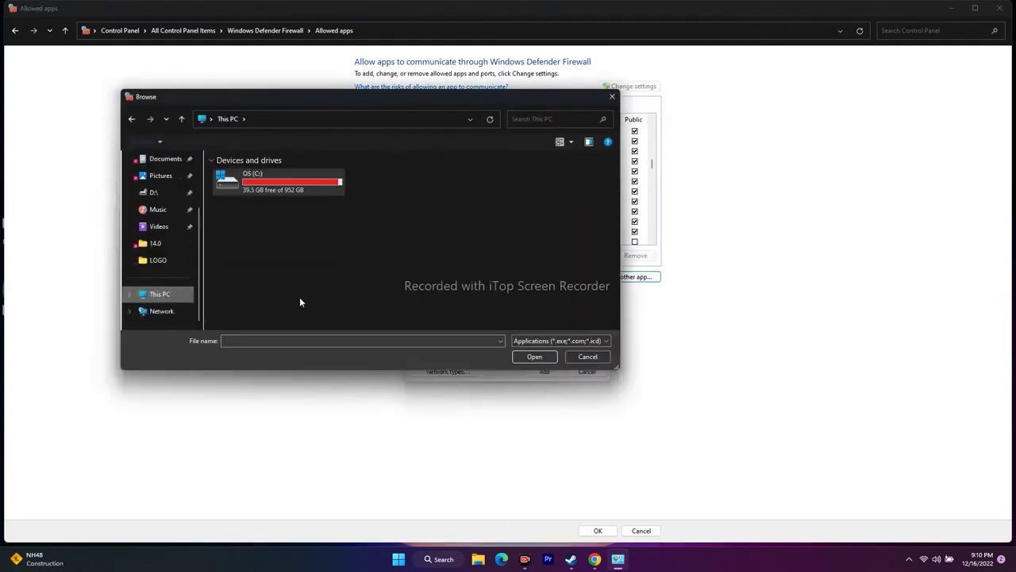
{"action": "double_click", "coordinate": [286, 184]}
{"action": "scroll", "coordinate": [281, 246], "scroll_direction": "down", "scroll_amount": 5}
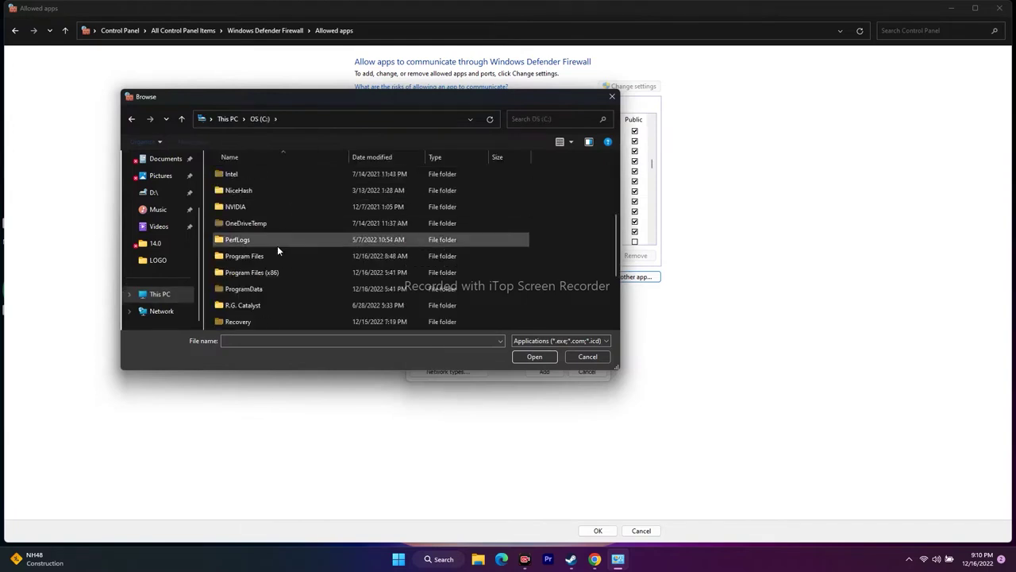
{"action": "double_click", "coordinate": [275, 273]}
Navigate to the Steam game installation folder at Steam\steamapps\common.
{"action": "scroll", "coordinate": [286, 206], "scroll_direction": "down", "scroll_amount": 3}
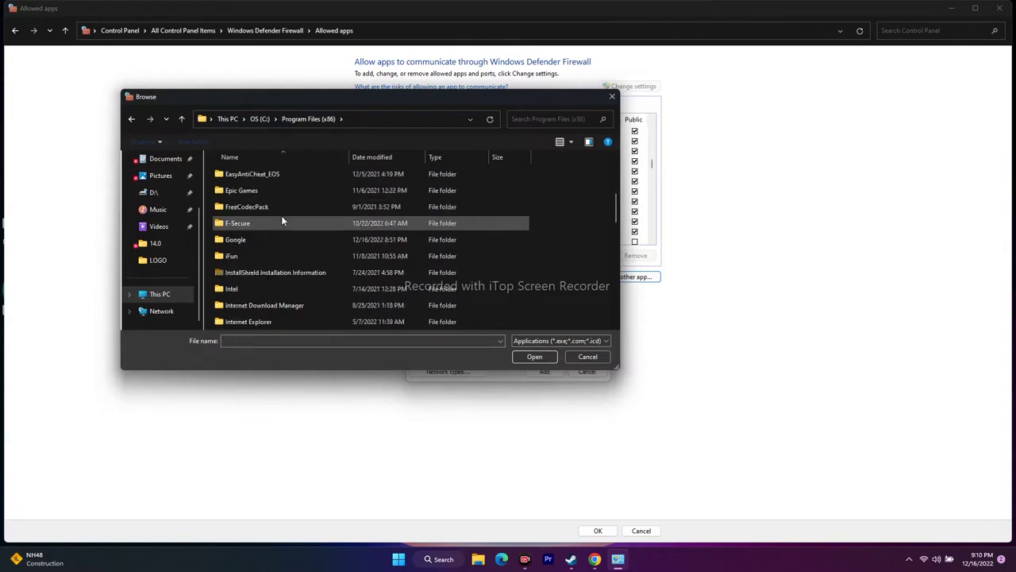
{"action": "scroll", "coordinate": [281, 219], "scroll_direction": "down", "scroll_amount": 7}
{"action": "scroll", "coordinate": [277, 246], "scroll_direction": "down", "scroll_amount": 2}
{"action": "double_click", "coordinate": [272, 273]}
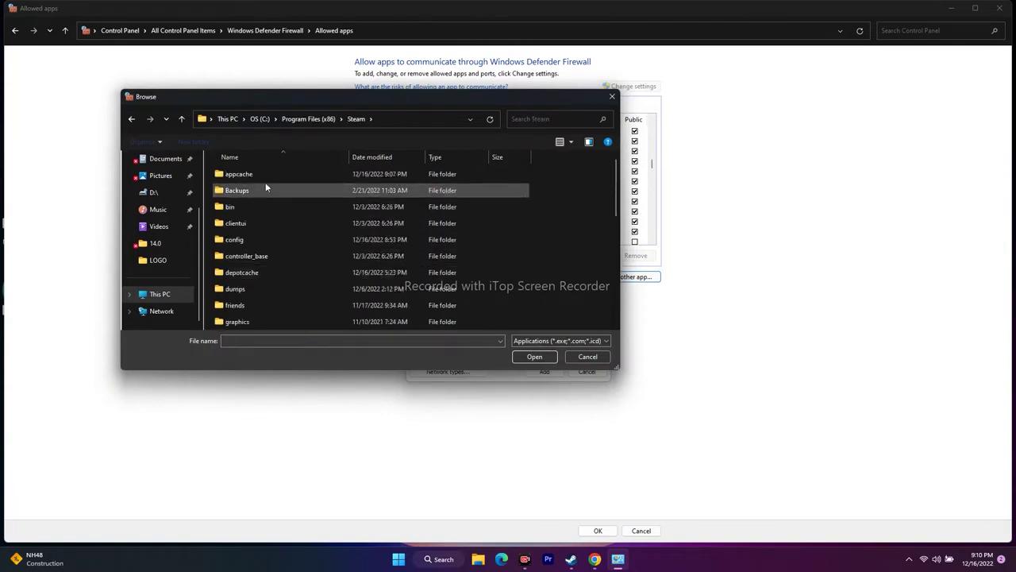
{"action": "scroll", "coordinate": [274, 222], "scroll_direction": "down", "scroll_amount": 5}
{"action": "double_click", "coordinate": [272, 208]}
{"action": "double_click", "coordinate": [268, 176]}
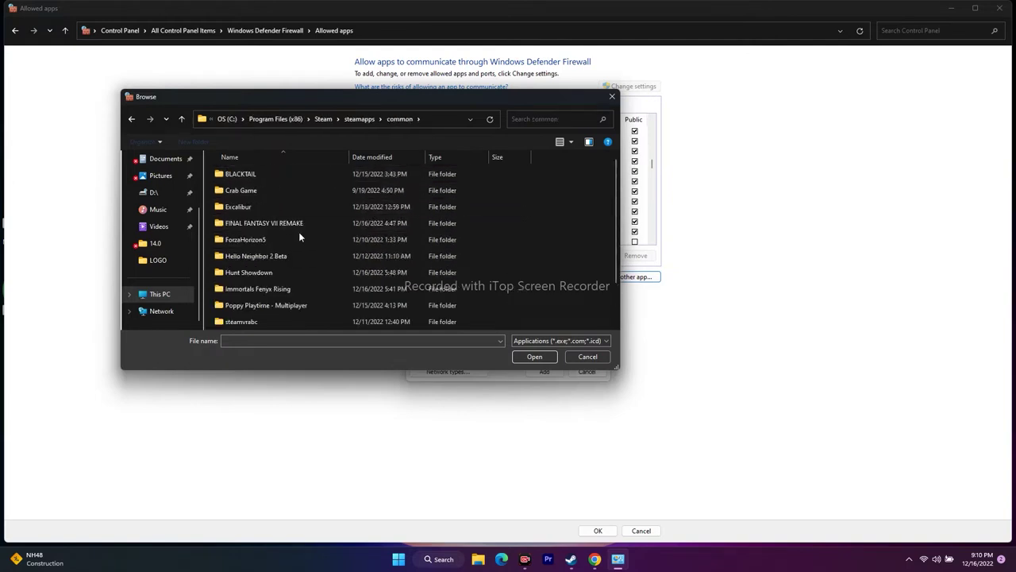
Open the bin\win_x64 subfolder of the Hunt Showdown game folder.
{"action": "scroll", "coordinate": [290, 233], "scroll_direction": "down", "scroll_amount": 1}
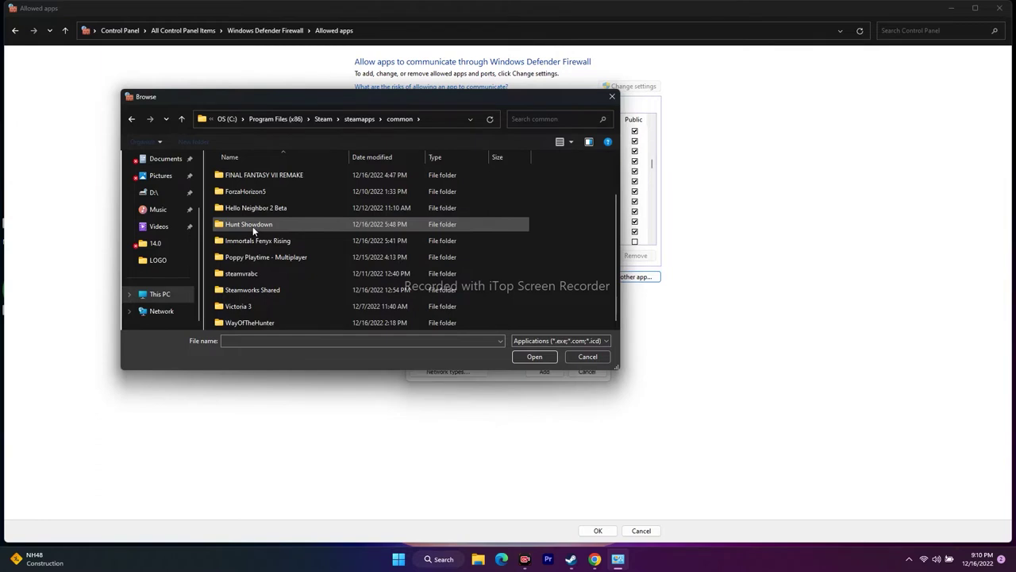
{"action": "double_click", "coordinate": [278, 227]}
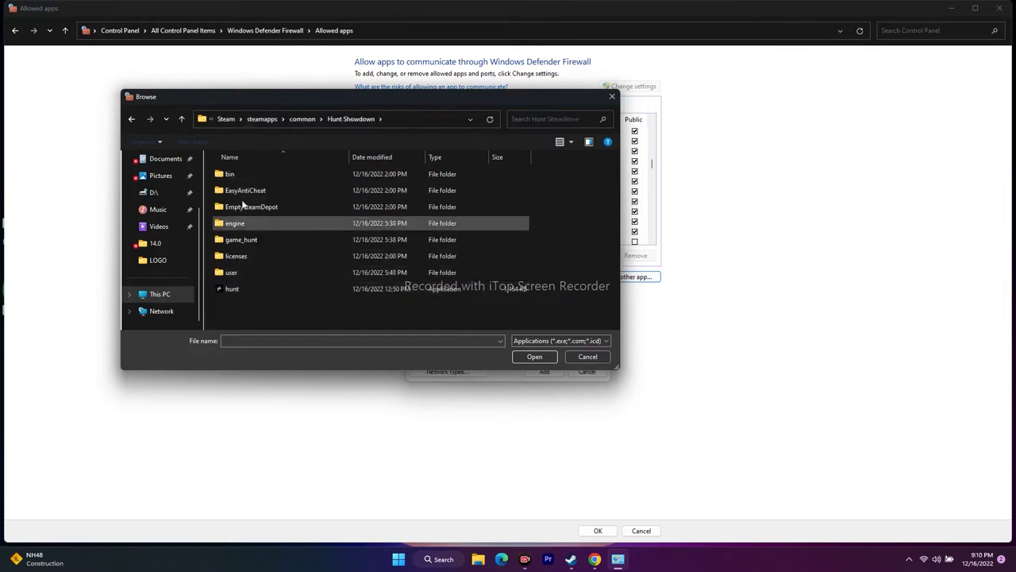
{"action": "double_click", "coordinate": [241, 173]}
{"action": "double_click", "coordinate": [253, 172]}
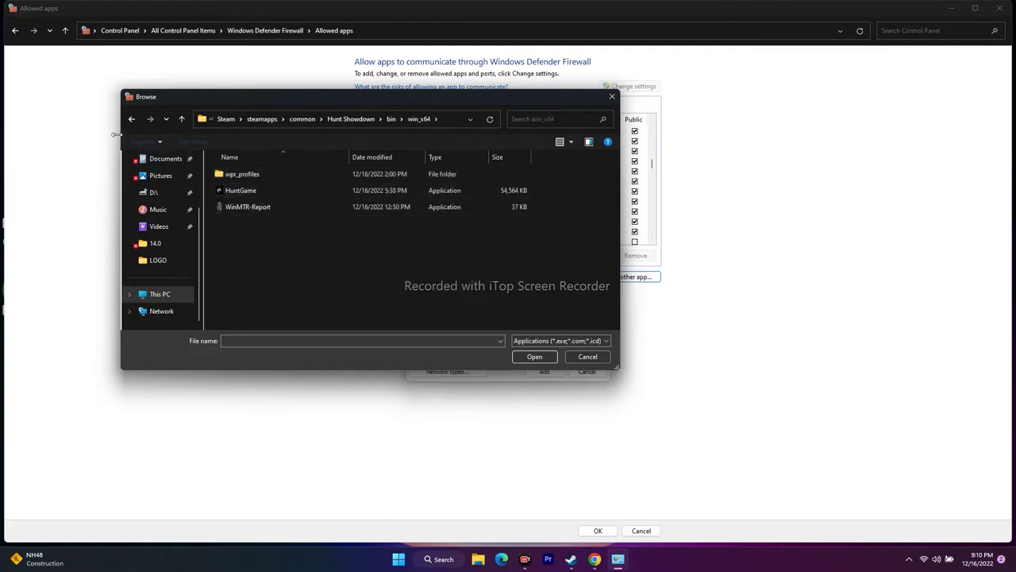
{"action": "left_click", "coordinate": [131, 119]}
{"action": "left_click", "coordinate": [131, 119]}
{"action": "double_click", "coordinate": [243, 175]}
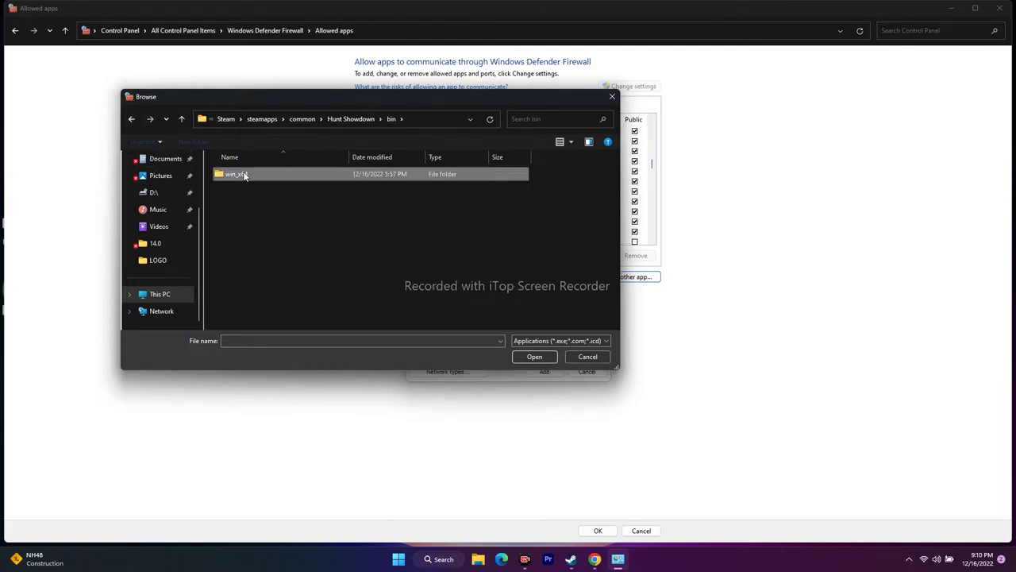
{"action": "double_click", "coordinate": [245, 175]}
Add the HuntGame application to the firewall's allowed apps and toggle its private network permission before closing the window.
{"action": "left_click", "coordinate": [246, 190]}
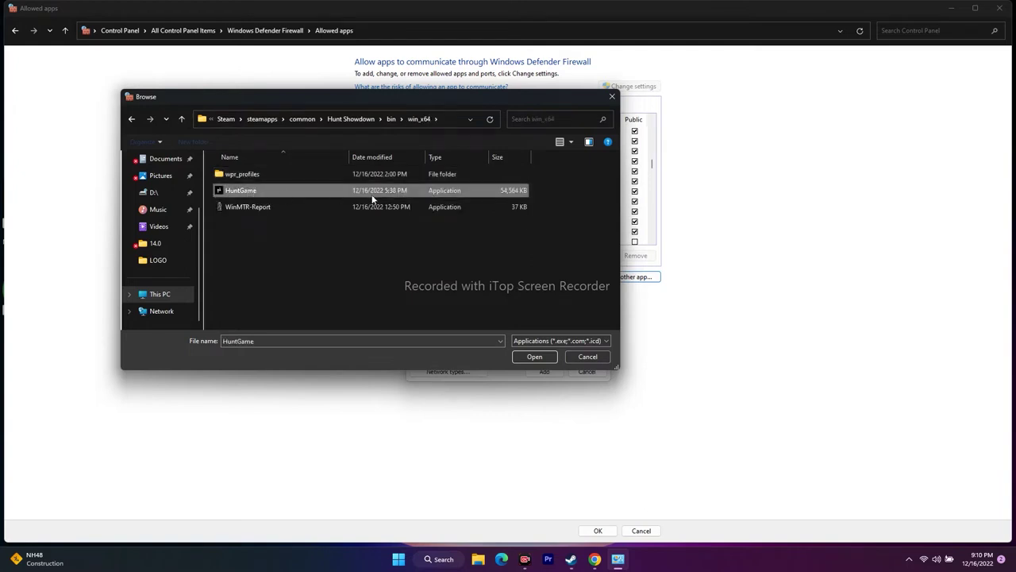
{"action": "left_click", "coordinate": [534, 356]}
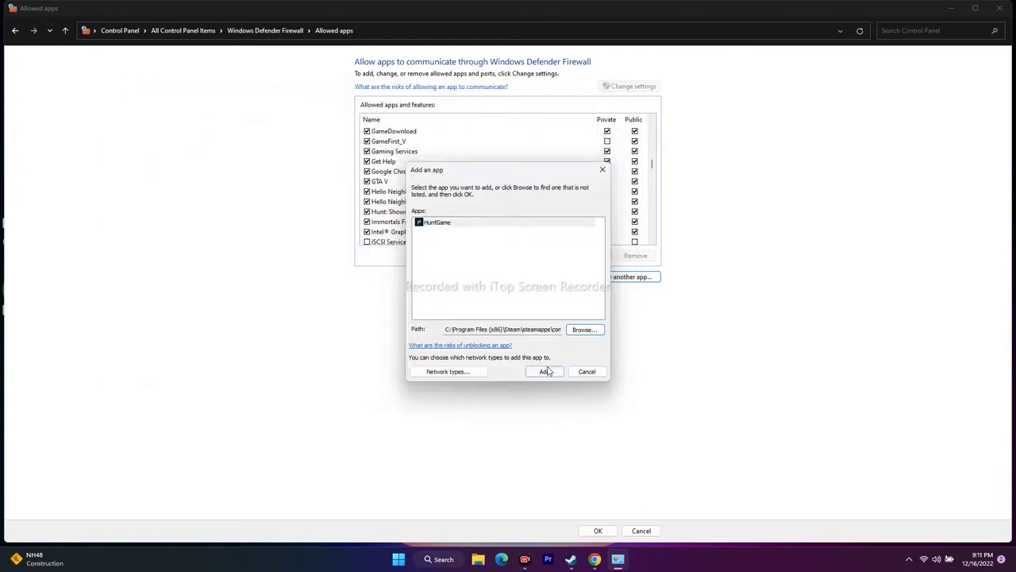
{"action": "left_click", "coordinate": [543, 370]}
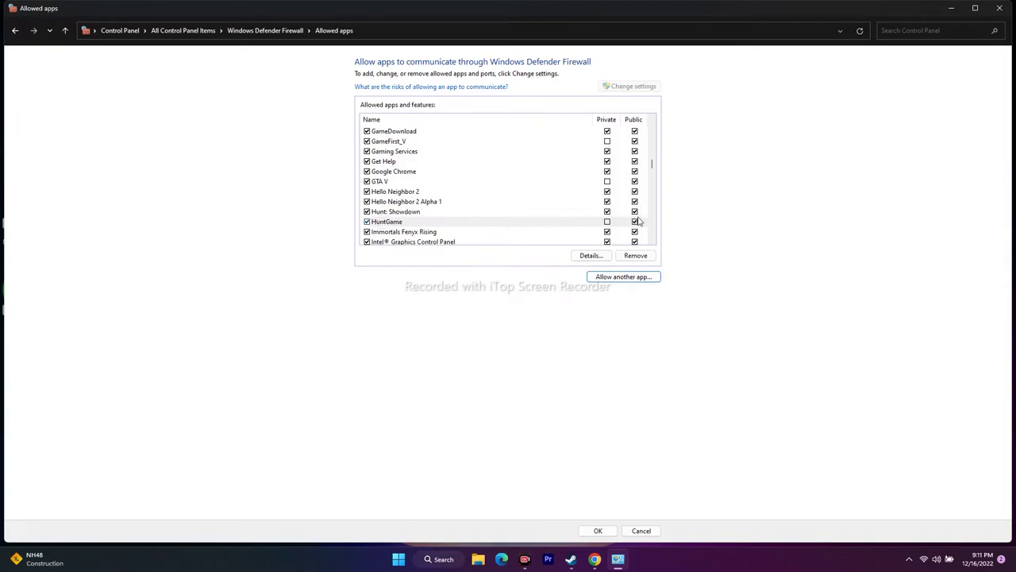
{"action": "left_click", "coordinate": [606, 221]}
{"action": "left_click", "coordinate": [606, 221]}
{"action": "left_click", "coordinate": [1000, 7]}
Switch to the NVIDIA driver page in Chrome and choose GeForce, GeForce RTX 40 Series and NVIDIA GeForce RTX 4090.
{"action": "left_click", "coordinate": [582, 559]}
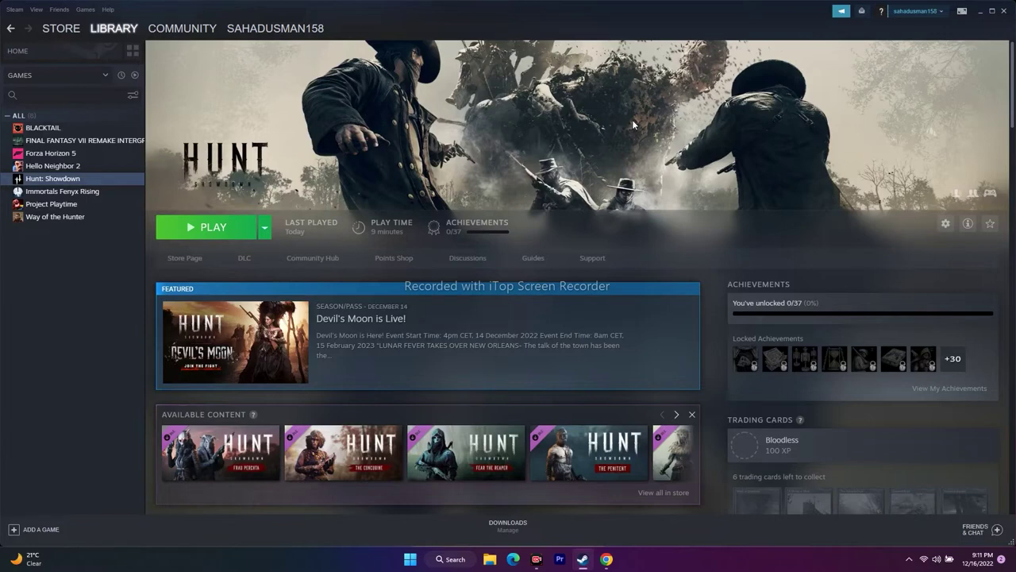
{"action": "left_click", "coordinate": [606, 559]}
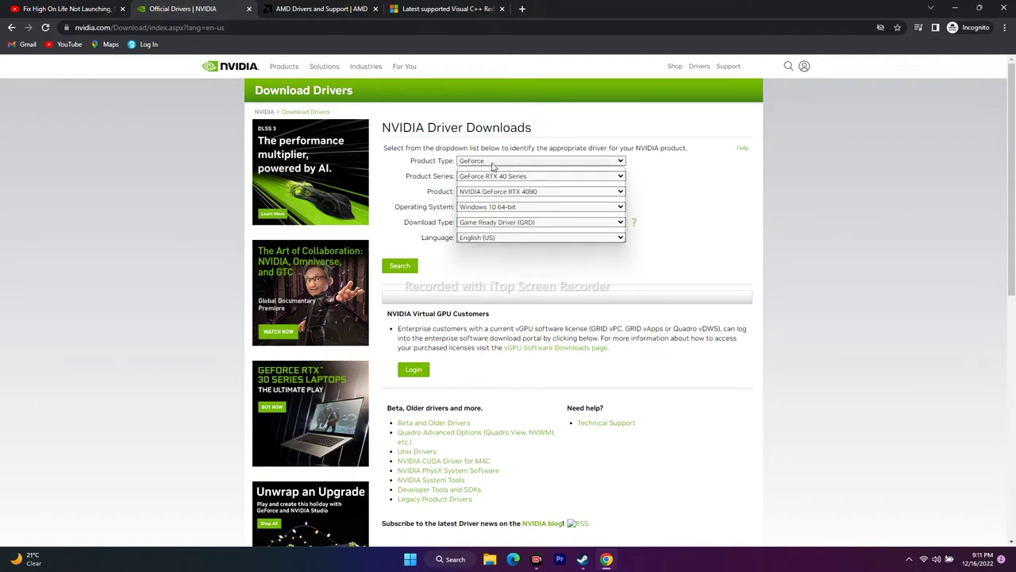
{"action": "left_click", "coordinate": [490, 166]}
{"action": "left_click", "coordinate": [526, 172]}
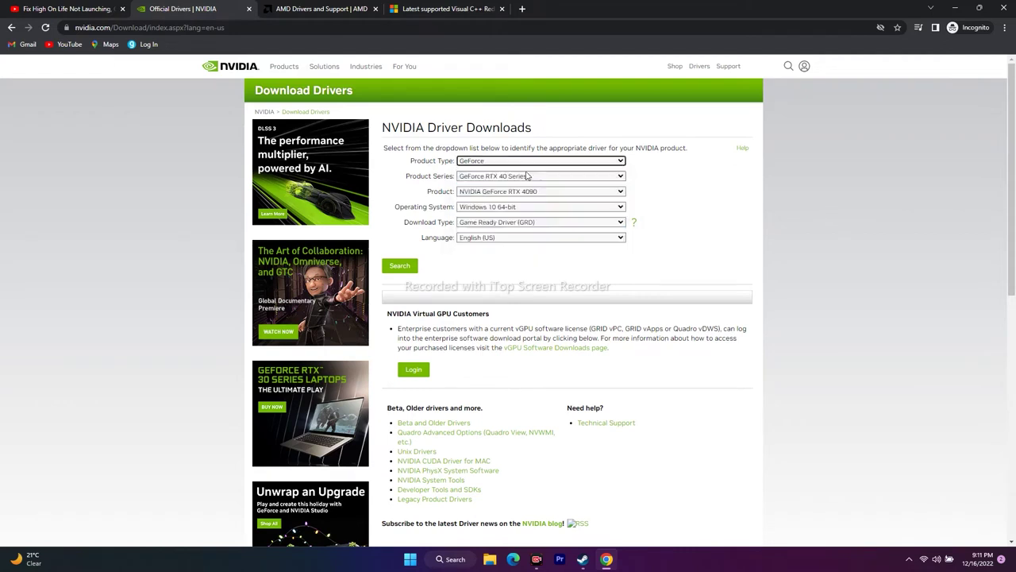
{"action": "left_click", "coordinate": [548, 178]}
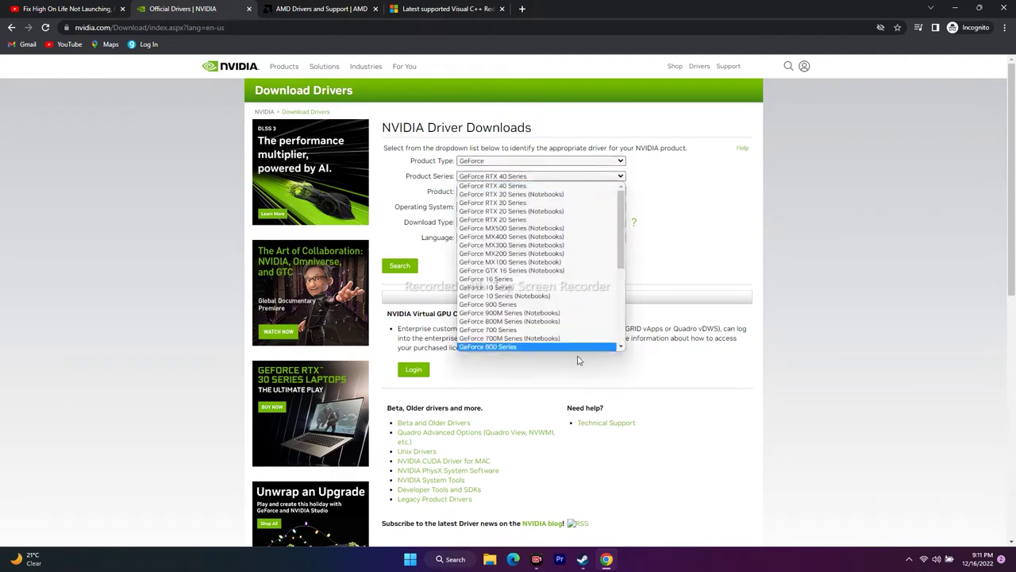
{"action": "left_click", "coordinate": [541, 187]}
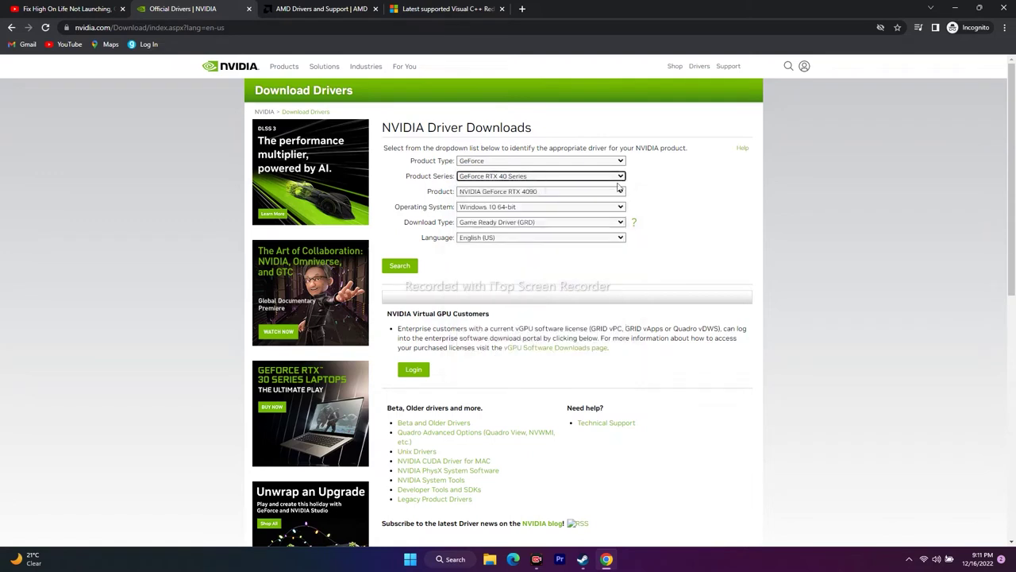
{"action": "left_click", "coordinate": [530, 193]}
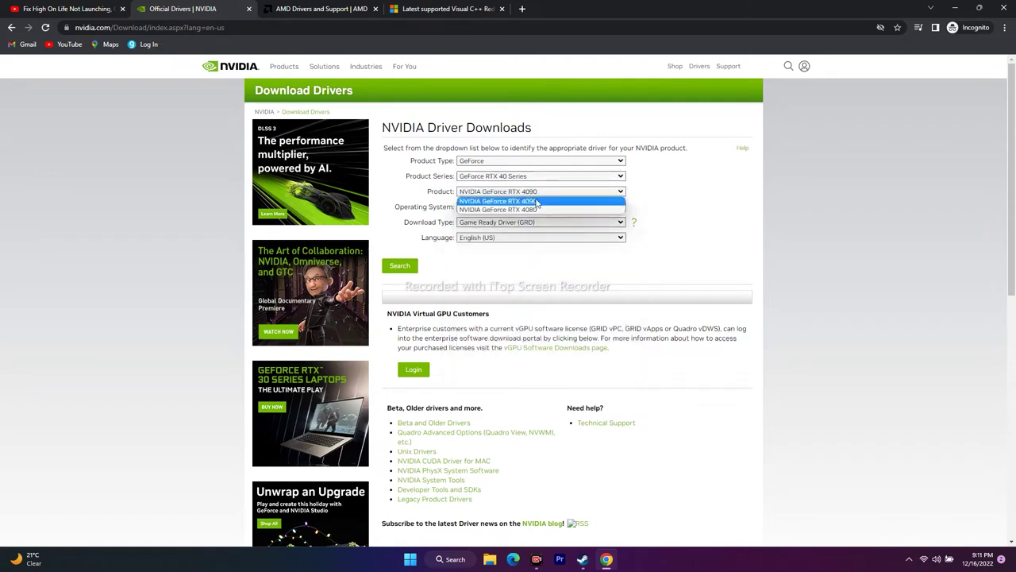
{"action": "left_click", "coordinate": [541, 202]}
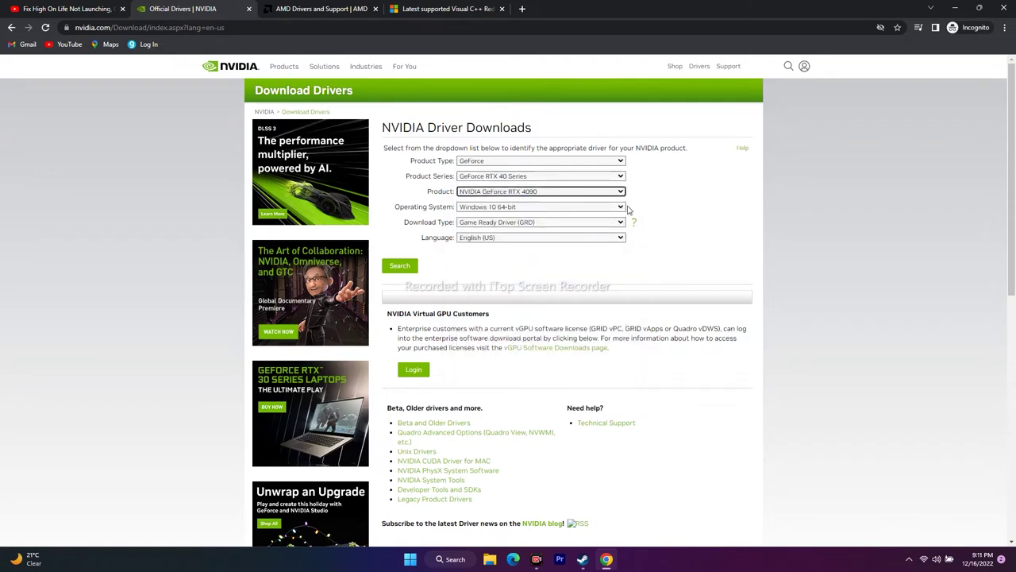
Set the driver's operating system to Windows 11 and search for the matching driver.
{"action": "left_click", "coordinate": [520, 207]}
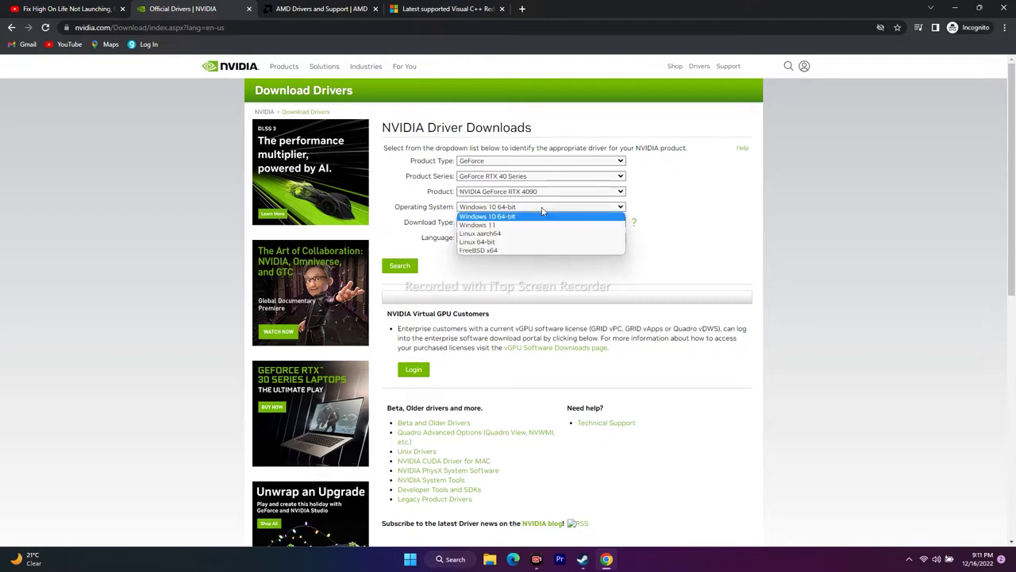
{"action": "left_click", "coordinate": [494, 229]}
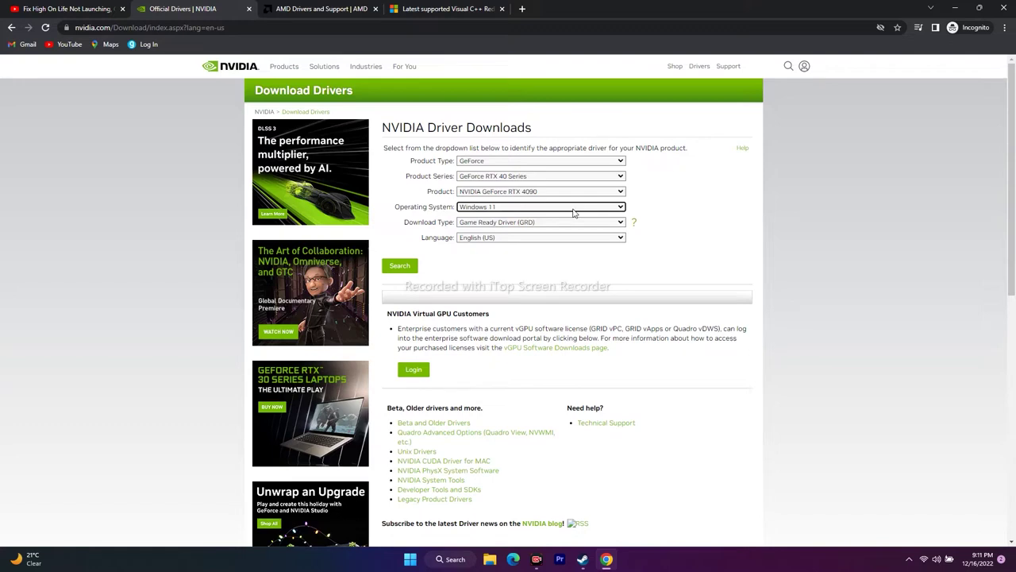
{"action": "left_click", "coordinate": [400, 266]}
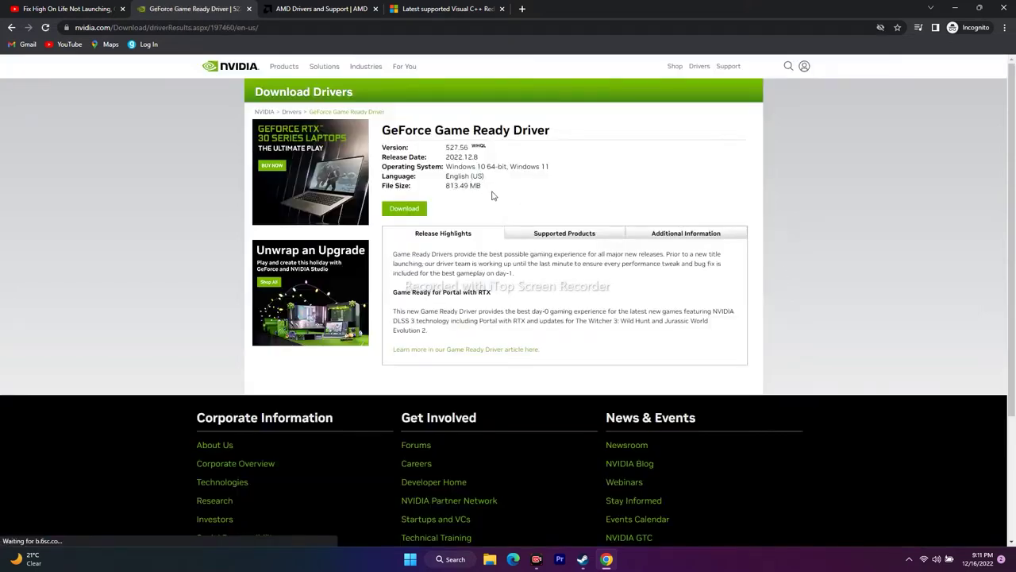
Review the version, release date and file size of the GeForce Game Ready Driver.
{"action": "left_click_drag", "start_coordinate": [454, 148], "coordinate": [469, 147]}
{"action": "left_click", "coordinate": [458, 159]}
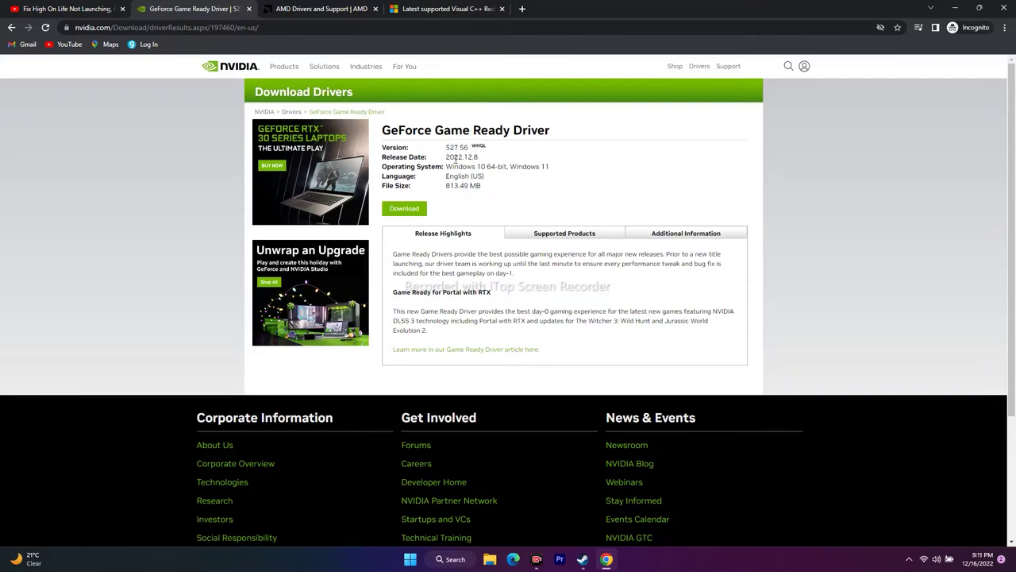
{"action": "left_click_drag", "start_coordinate": [447, 156], "coordinate": [491, 161]}
{"action": "left_click", "coordinate": [504, 163]}
{"action": "left_click_drag", "start_coordinate": [447, 185], "coordinate": [483, 187]}
{"action": "left_click", "coordinate": [505, 188]}
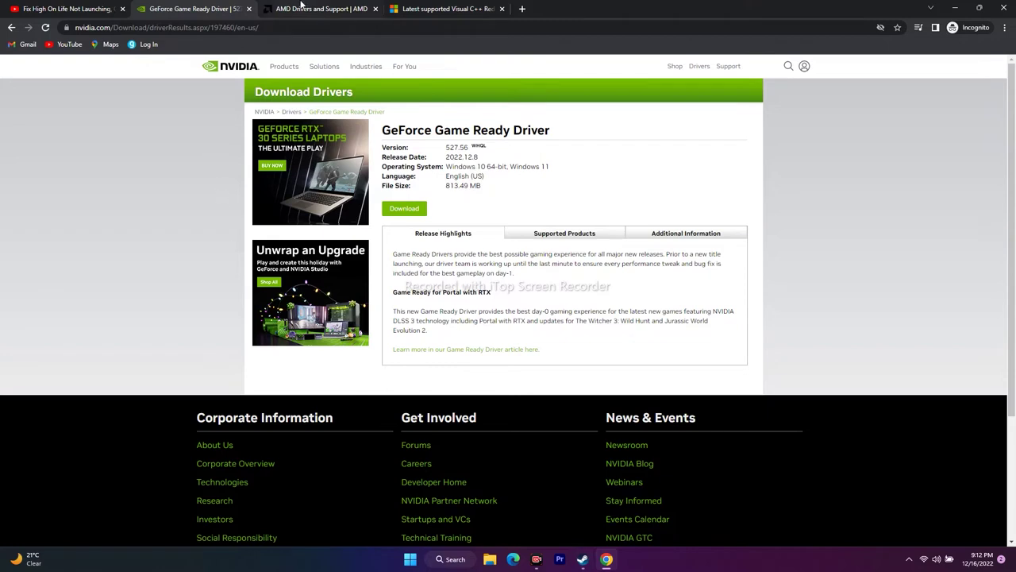
Switch to AMD's driver page and submit Graphics, AMD Radeon RX 7000 Series, RX 7900 Series and RX 7900XT as the product.
{"action": "left_click", "coordinate": [300, 8]}
{"action": "left_click", "coordinate": [205, 271]}
{"action": "left_click", "coordinate": [213, 262]}
{"action": "left_click", "coordinate": [375, 262]}
{"action": "left_click", "coordinate": [477, 262]}
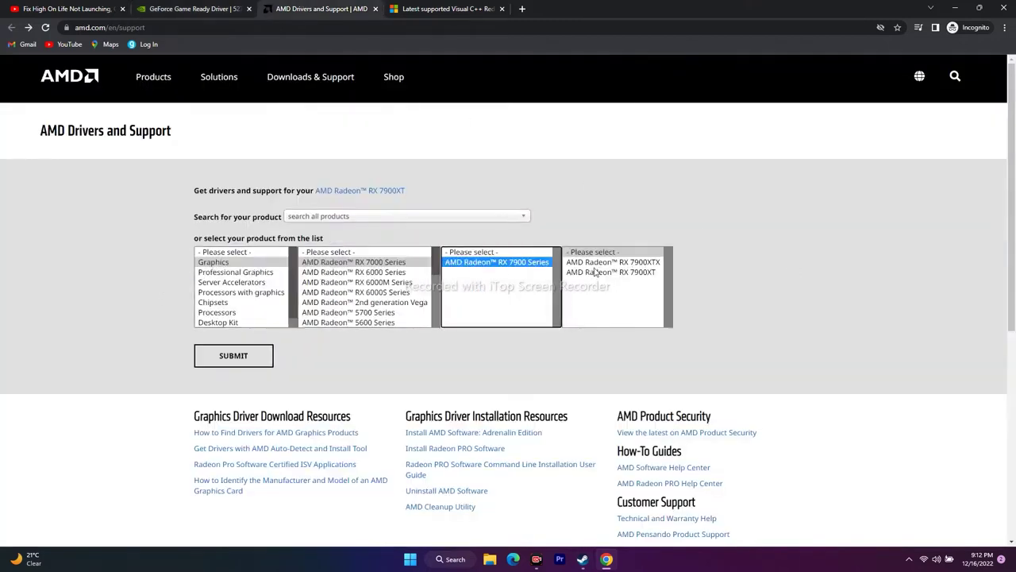
{"action": "left_click", "coordinate": [594, 271]}
{"action": "left_click", "coordinate": [233, 355]}
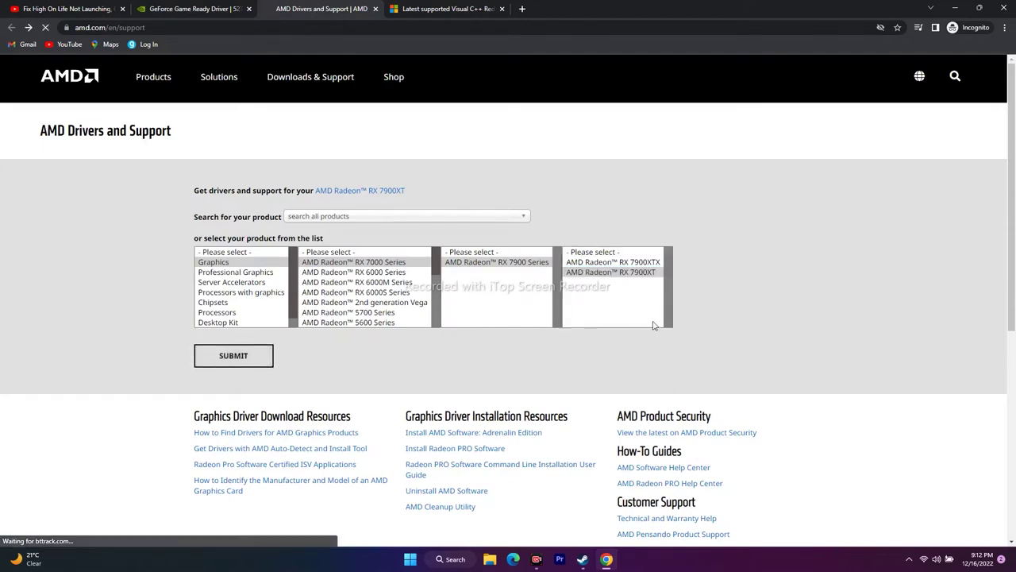
Examine the driver details for the Windows 11 and Windows 10 64-bit editions, collapsing both sections again.
{"action": "scroll", "coordinate": [623, 269], "scroll_direction": "down", "scroll_amount": 2}
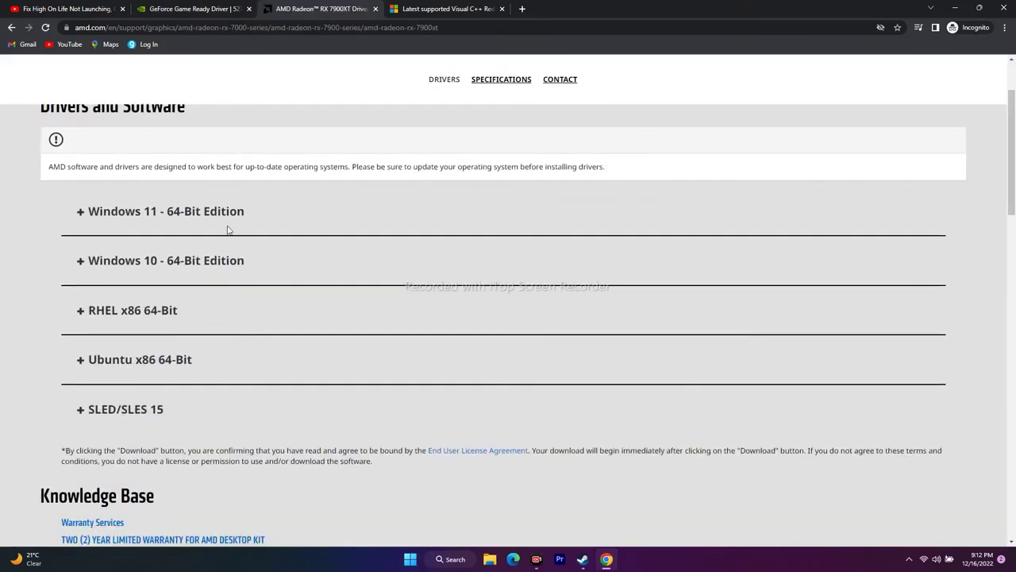
{"action": "left_click", "coordinate": [81, 214]}
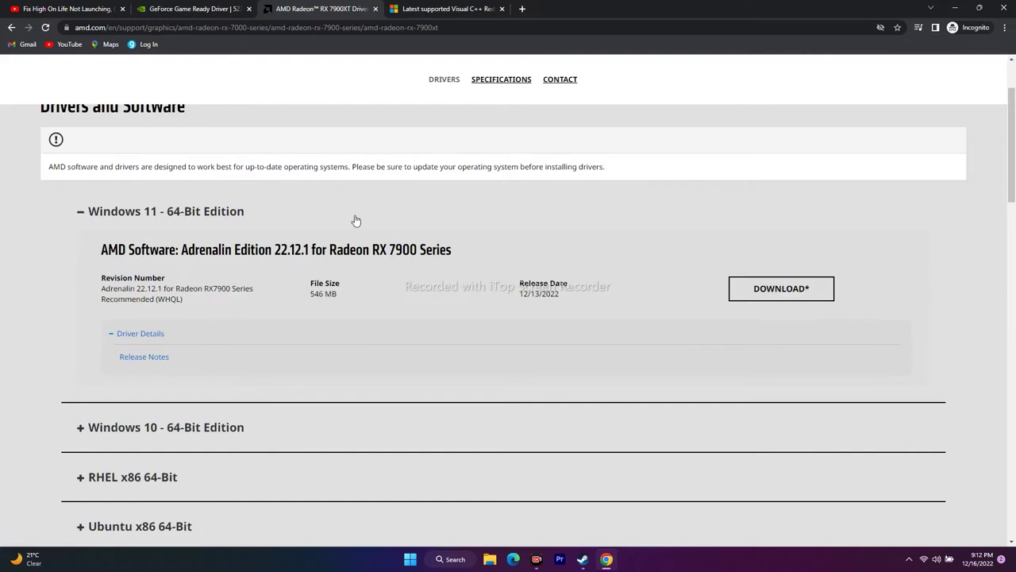
{"action": "left_click", "coordinate": [83, 212]}
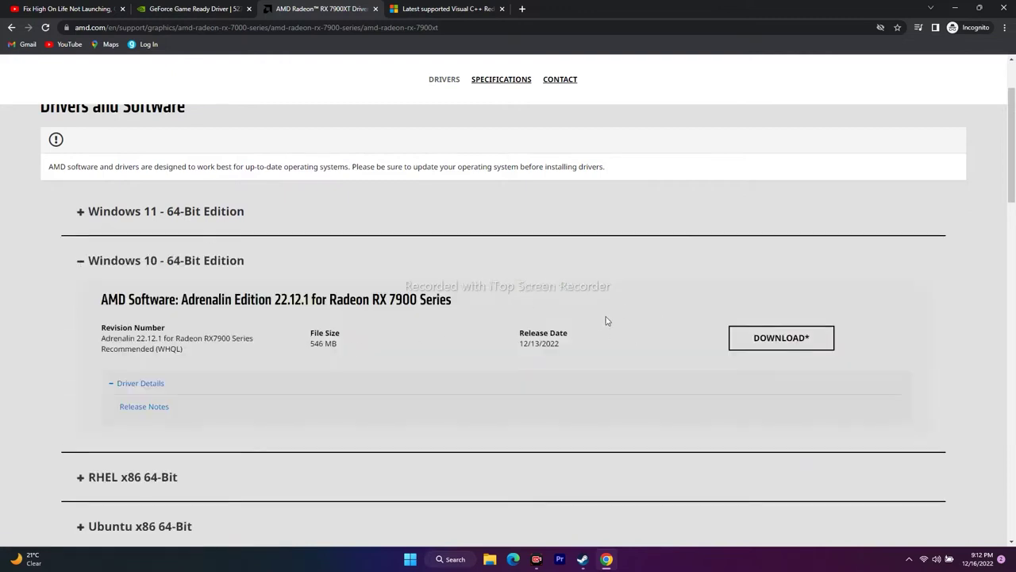
{"action": "left_click", "coordinate": [82, 265]}
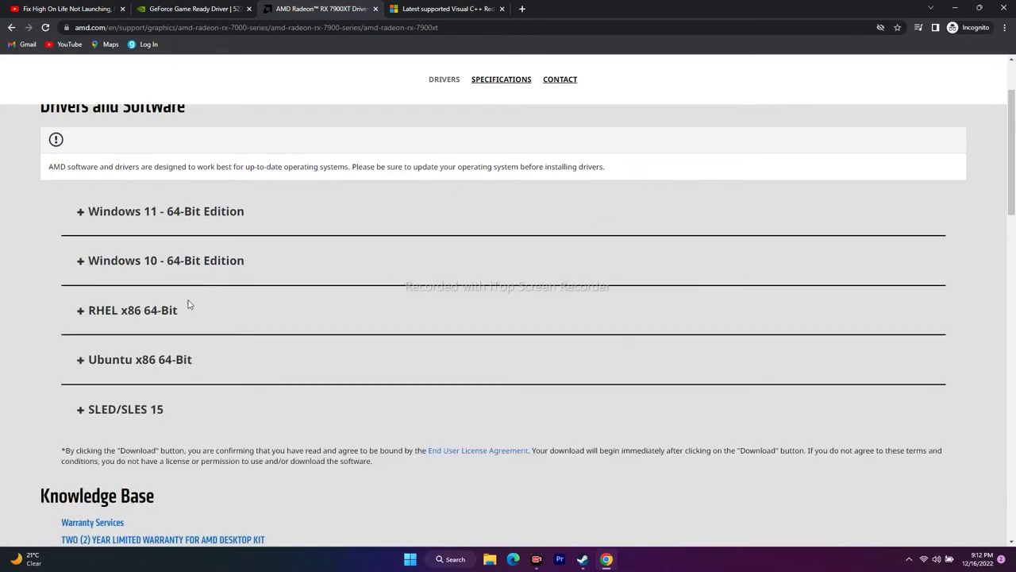
Glance at Steam, then examine the X86 and X64 downloads on the Visual C++ Redistributable page in Chrome.
{"action": "left_click", "coordinate": [583, 559]}
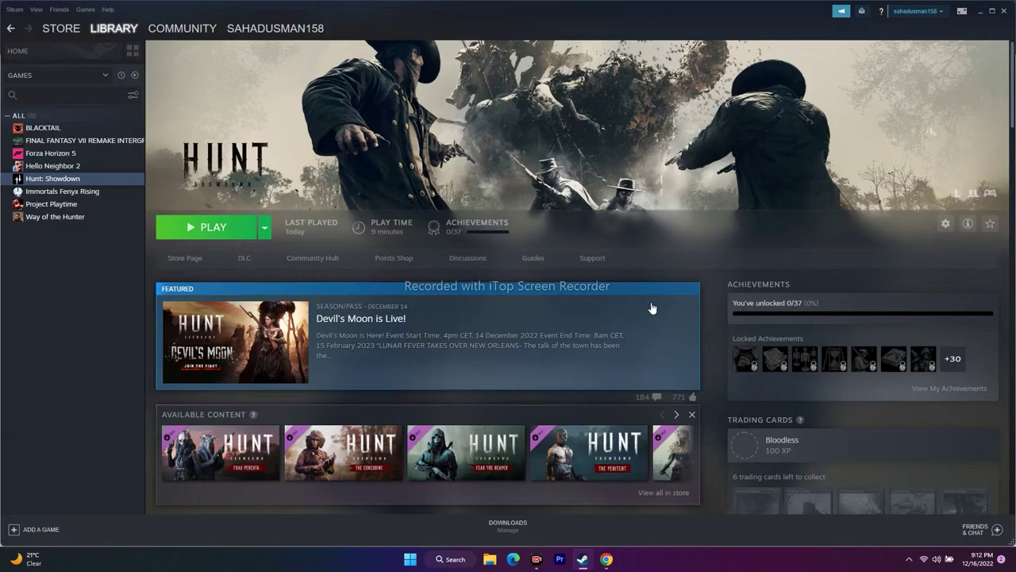
{"action": "left_click", "coordinate": [607, 559]}
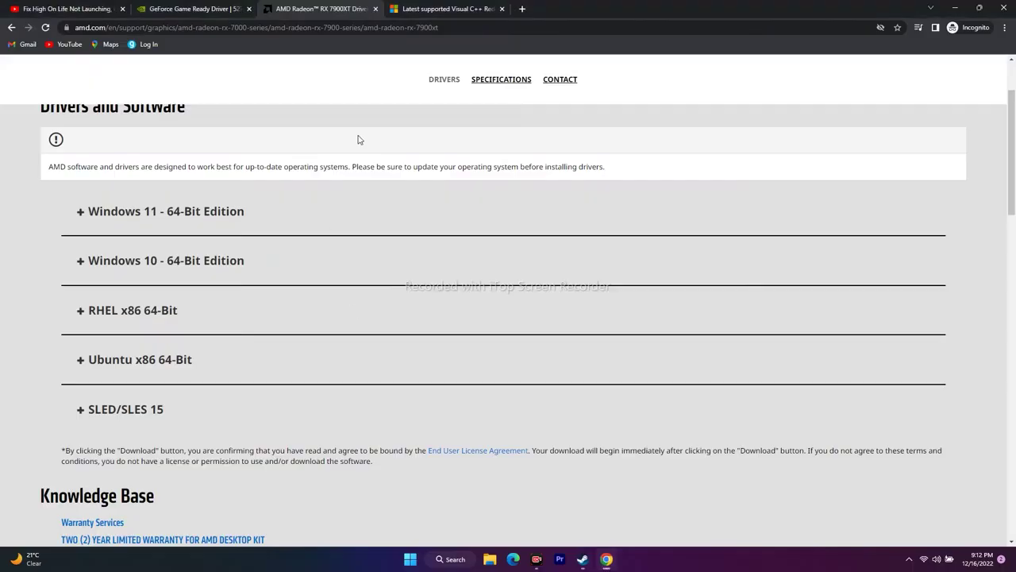
{"action": "left_click", "coordinate": [436, 6]}
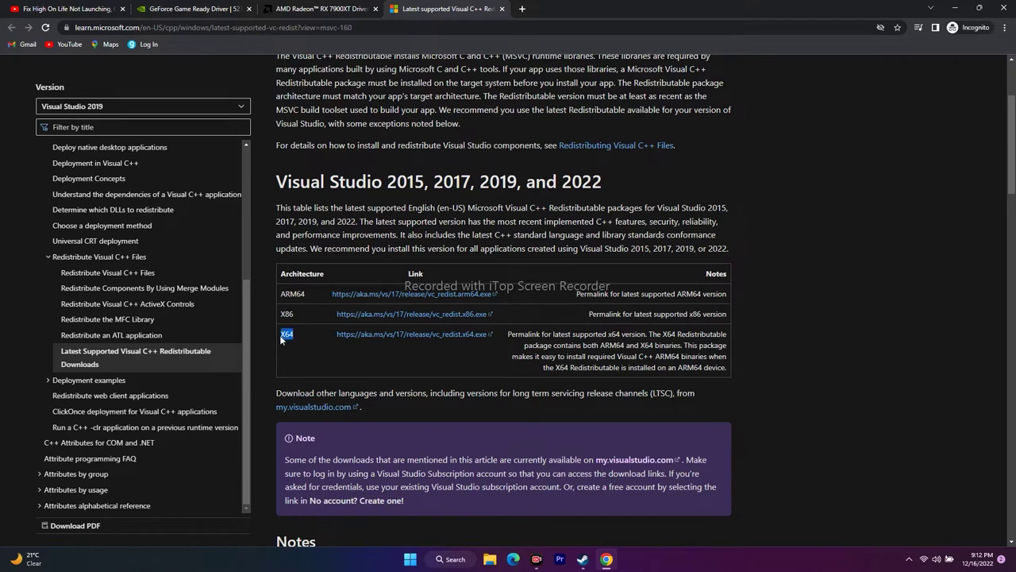
{"action": "left_click_drag", "start_coordinate": [299, 314], "coordinate": [278, 316]}
{"action": "left_click", "coordinate": [800, 356]}
Check the PC's system type on the About page of Windows Settings, then close Settings.
{"action": "left_click", "coordinate": [442, 559]}
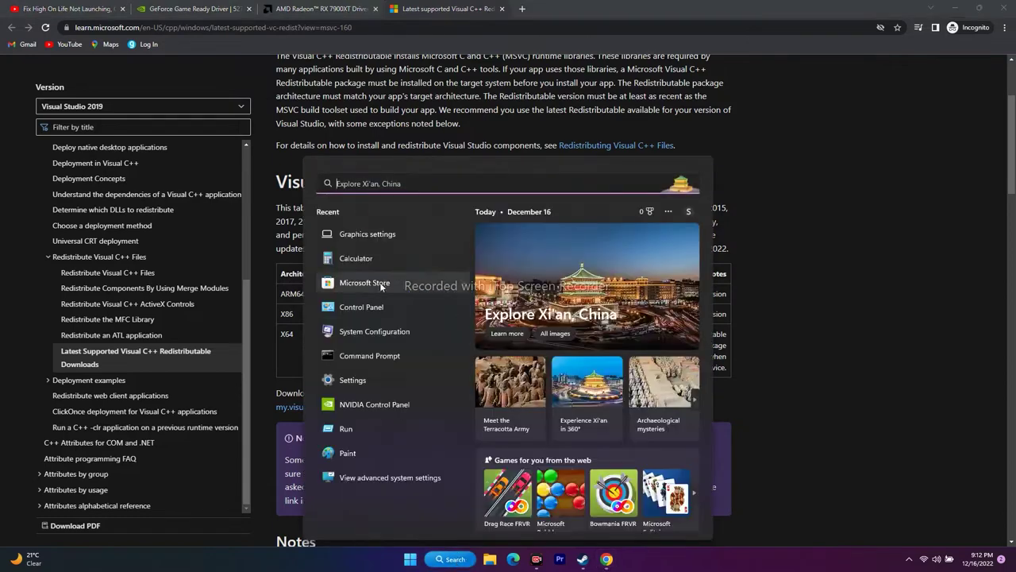
{"action": "left_click", "coordinate": [353, 380]}
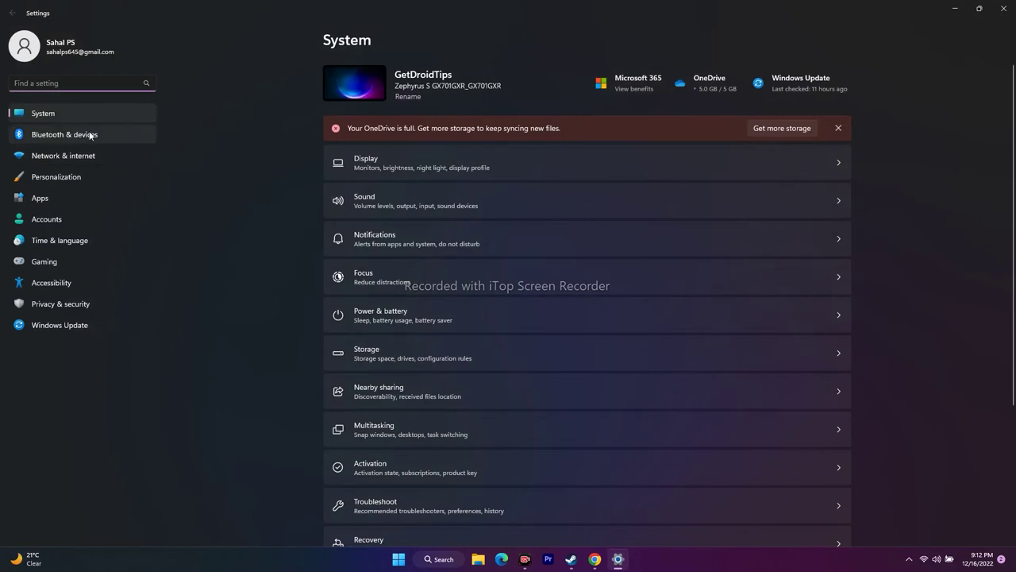
{"action": "scroll", "coordinate": [690, 286], "scroll_direction": "down", "scroll_amount": 3}
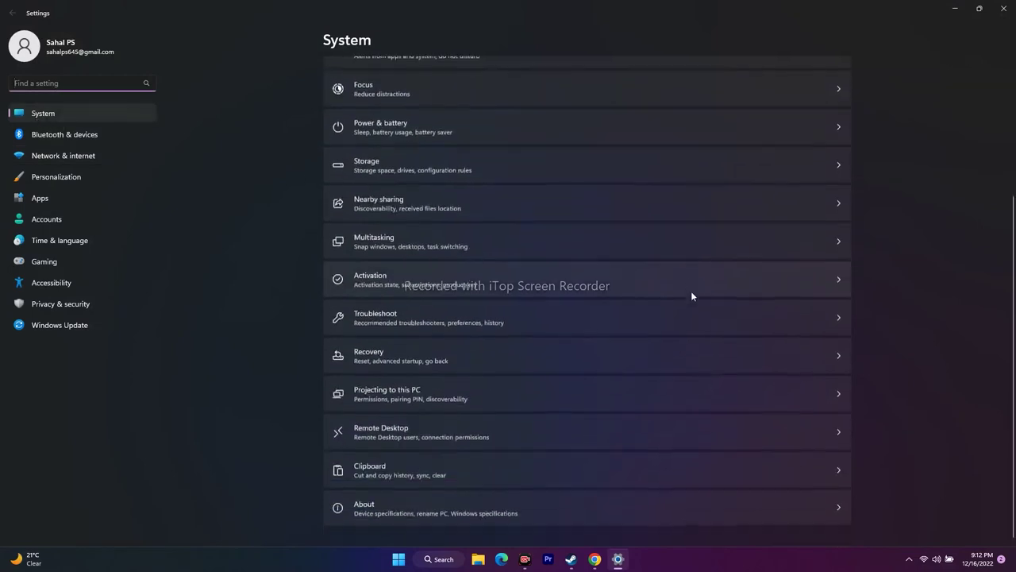
{"action": "left_click", "coordinate": [369, 505]}
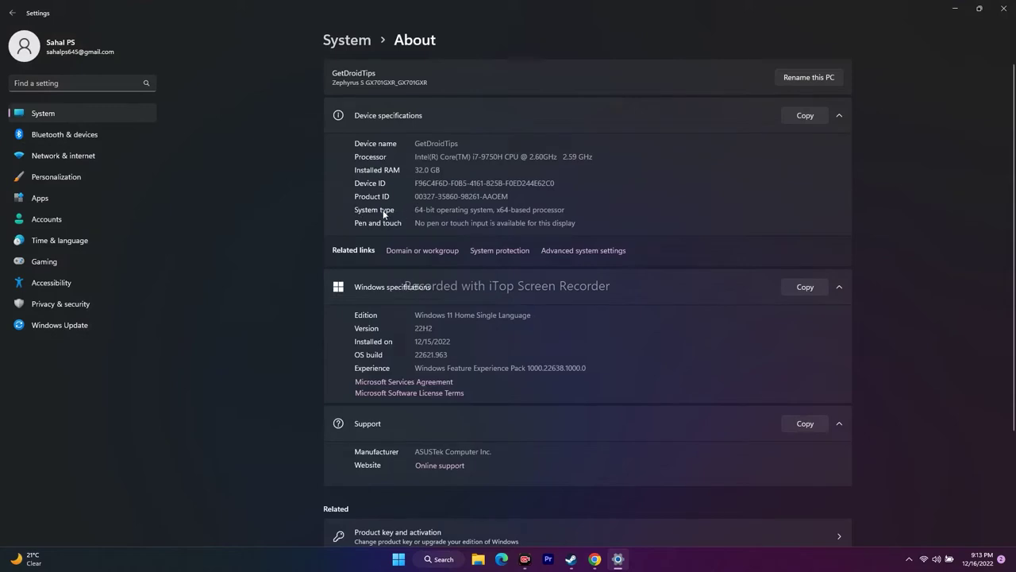
{"action": "left_click_drag", "start_coordinate": [417, 209], "coordinate": [570, 210]}
{"action": "left_click", "coordinate": [572, 207]}
{"action": "left_click", "coordinate": [1004, 8]}
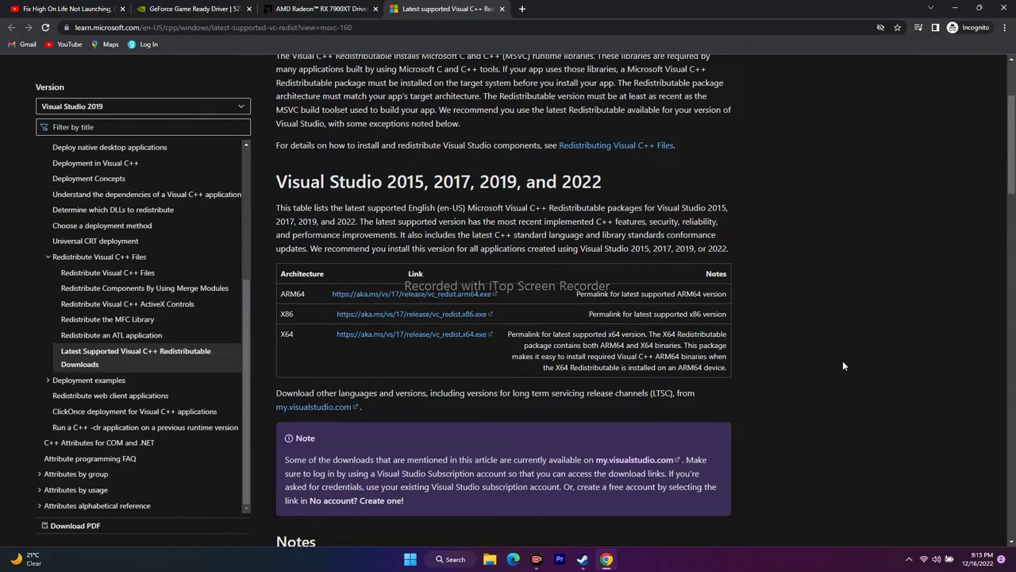
Switch to Steam and browse Hunt: Showdown's local files from its properties to open the game folder.
{"action": "key", "text": "alt+Tab"}
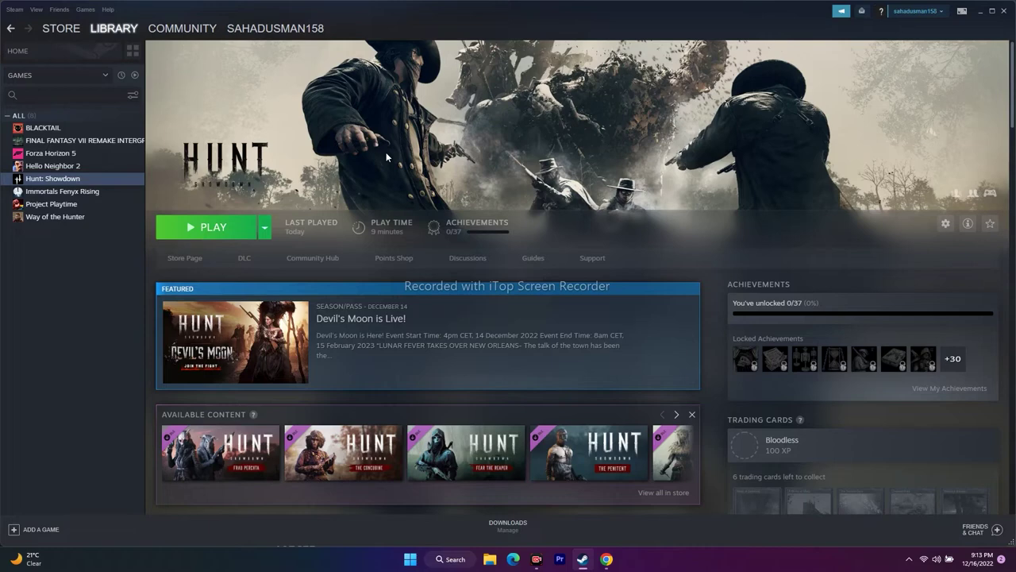
{"action": "left_click", "coordinate": [89, 182]}
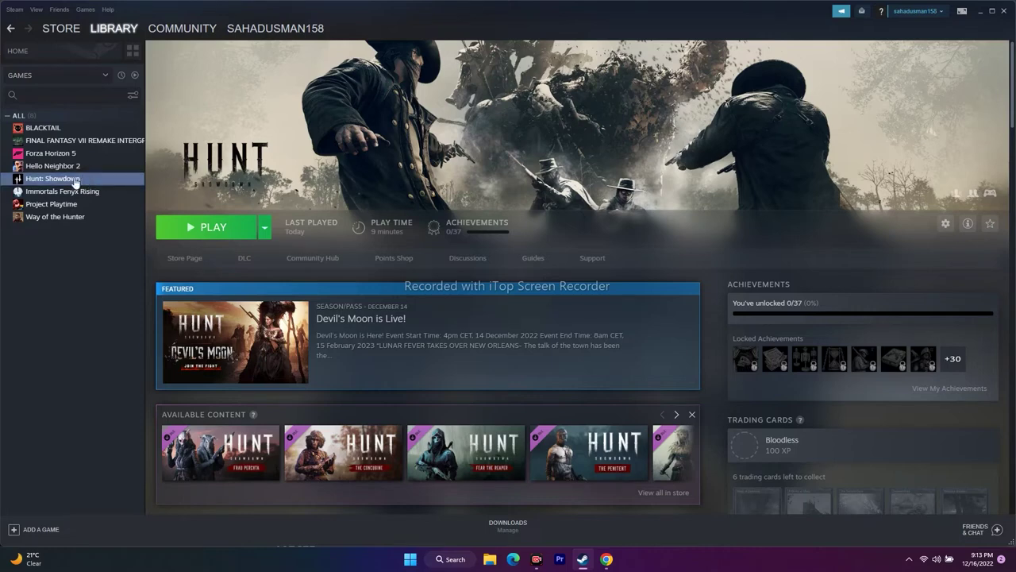
{"action": "right_click", "coordinate": [81, 181]}
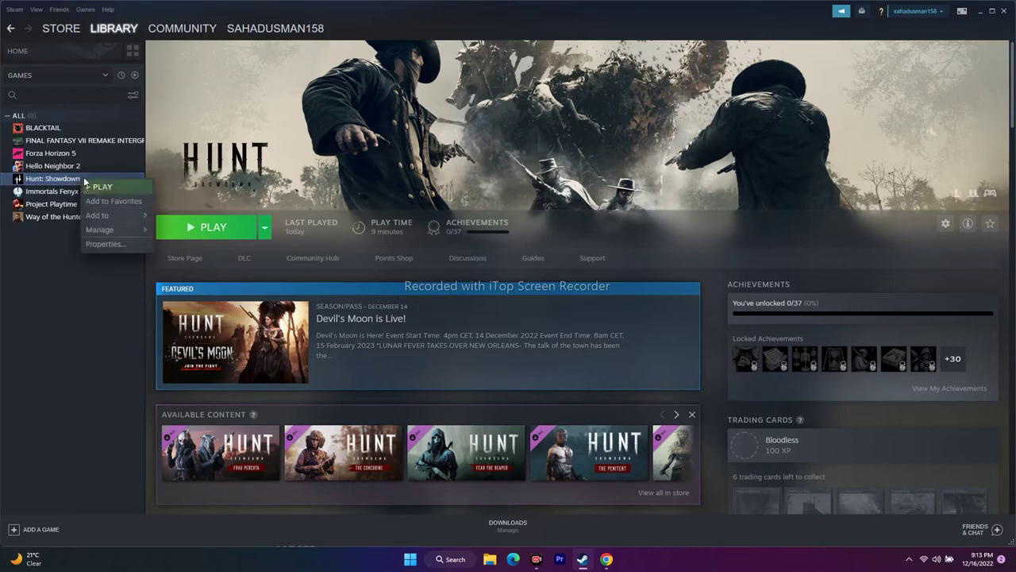
{"action": "left_click", "coordinate": [114, 243]}
{"action": "left_click", "coordinate": [332, 215]}
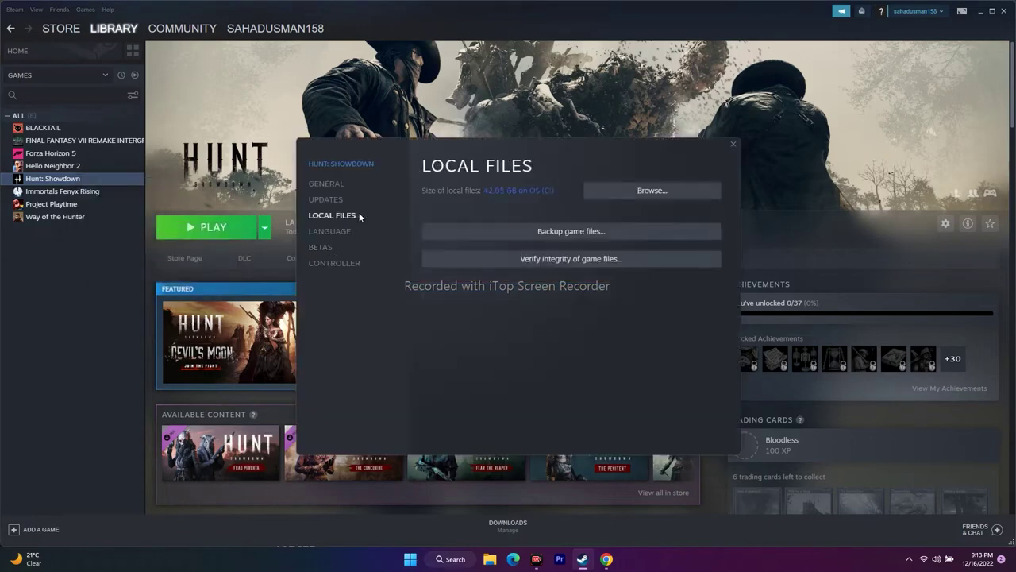
{"action": "left_click", "coordinate": [683, 204]}
{"action": "left_click", "coordinate": [910, 246]}
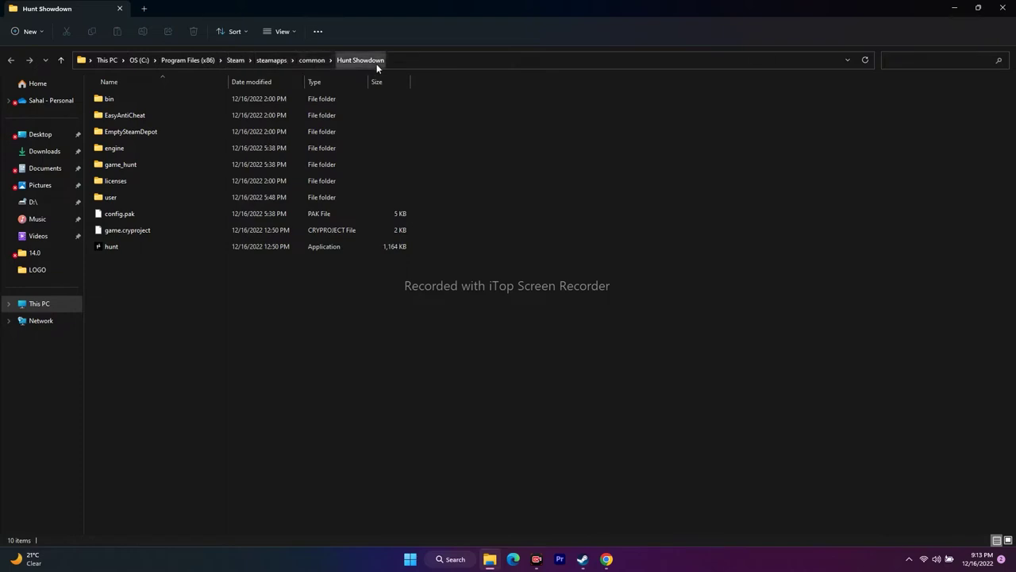
Set the hunt application to run as an administrator in its compatibility properties and apply the change.
{"action": "left_click", "coordinate": [118, 248]}
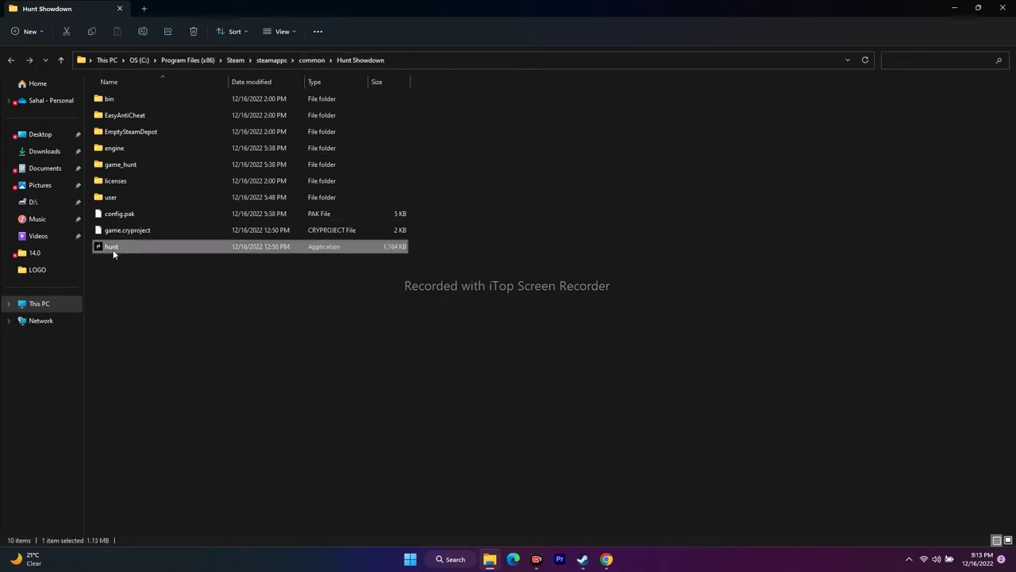
{"action": "right_click", "coordinate": [123, 246]}
{"action": "left_click", "coordinate": [165, 443]}
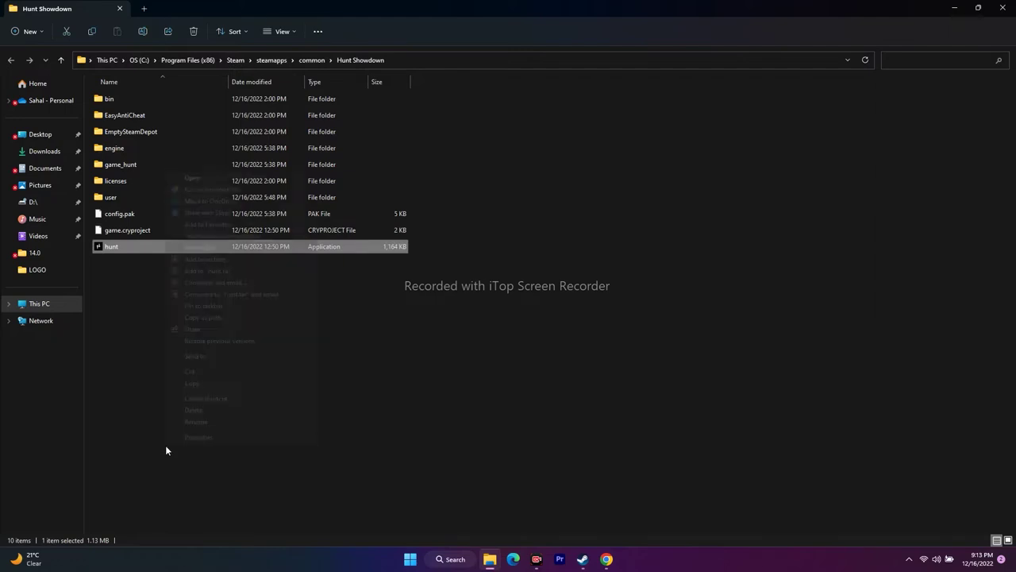
{"action": "left_click", "coordinate": [225, 436]}
{"action": "left_click", "coordinate": [266, 283]}
{"action": "left_click_drag", "start_coordinate": [315, 255], "coordinate": [591, 96]}
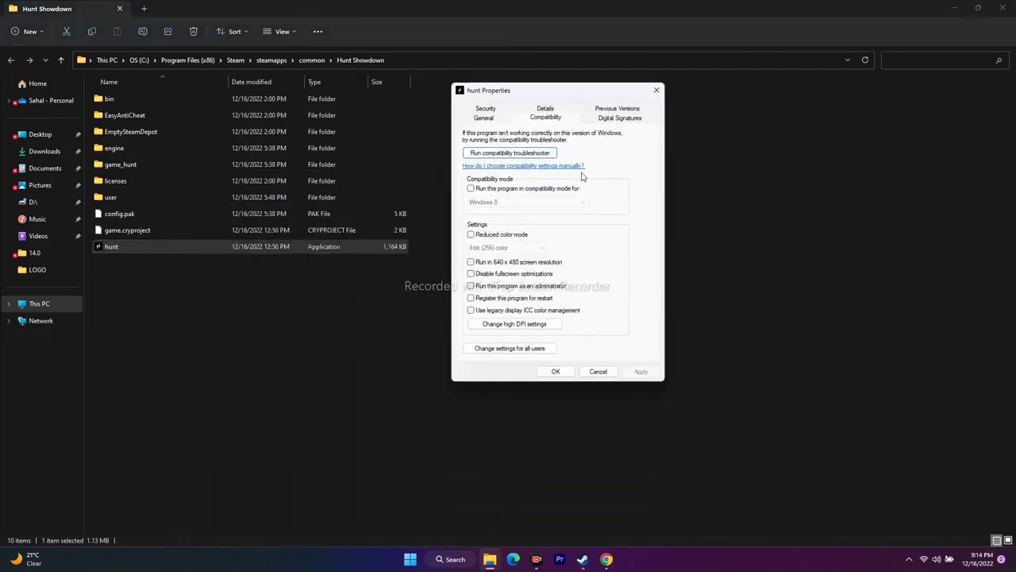
{"action": "left_click", "coordinate": [487, 288]}
{"action": "left_click", "coordinate": [640, 371]}
{"action": "left_click", "coordinate": [556, 372]}
{"action": "left_click", "coordinate": [717, 274]}
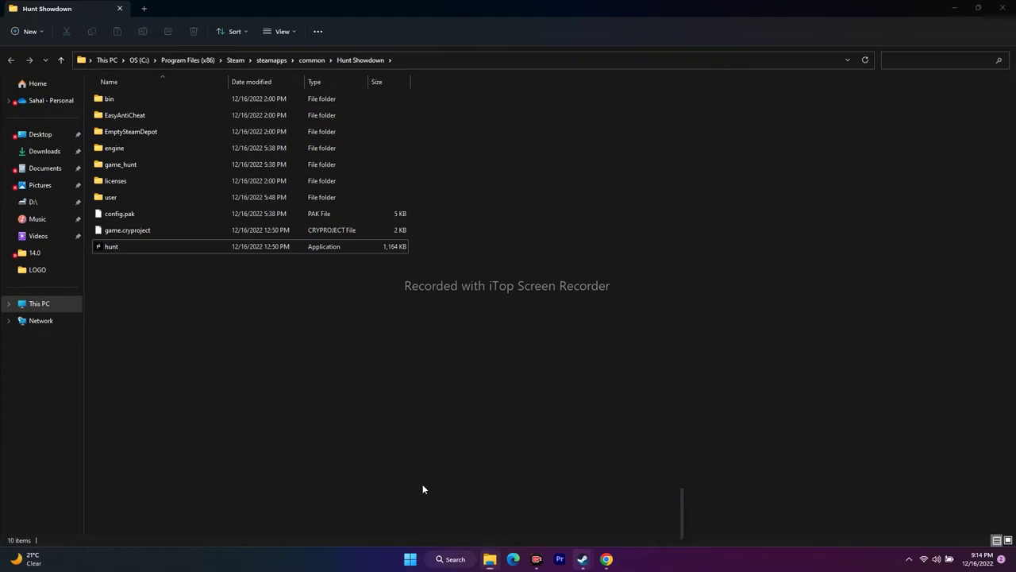
View the game's Steam library page, then return to the Hunt Showdown folder and inspect the hunt application's file details.
{"action": "mouse_move", "coordinate": [583, 559]}
{"action": "left_click", "coordinate": [568, 488]}
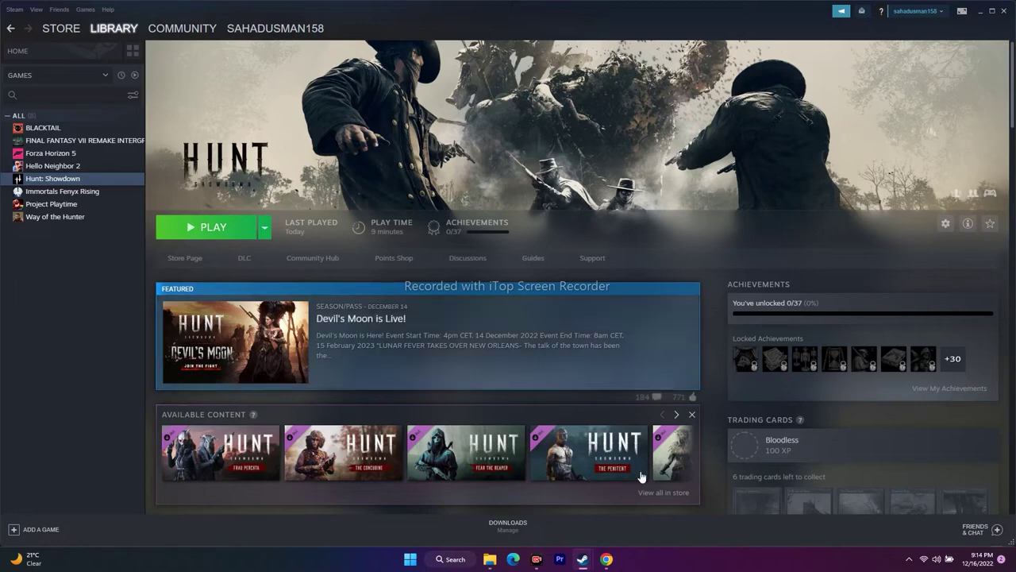
{"action": "left_click", "coordinate": [476, 500]}
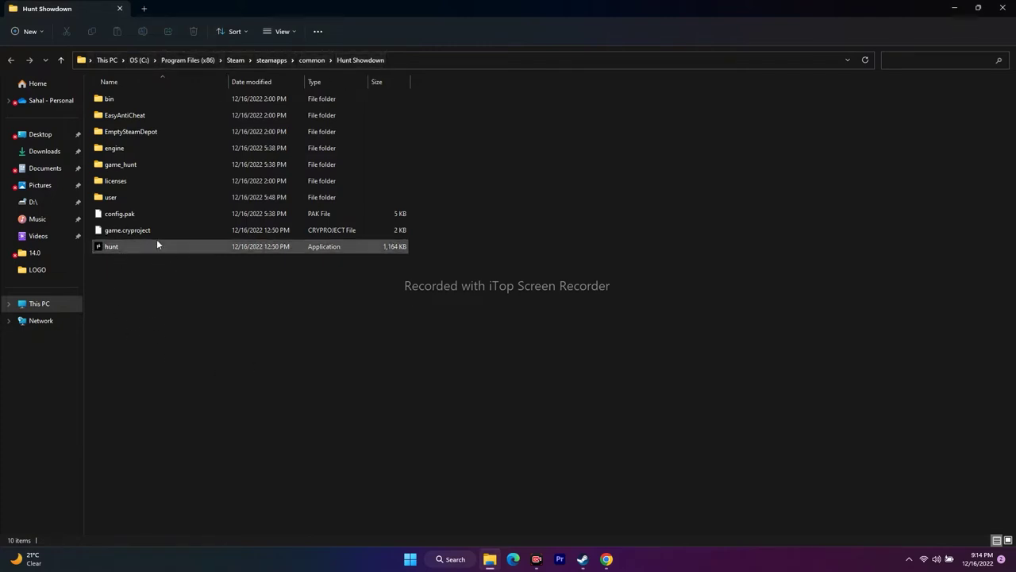
{"action": "mouse_move", "coordinate": [149, 247]}
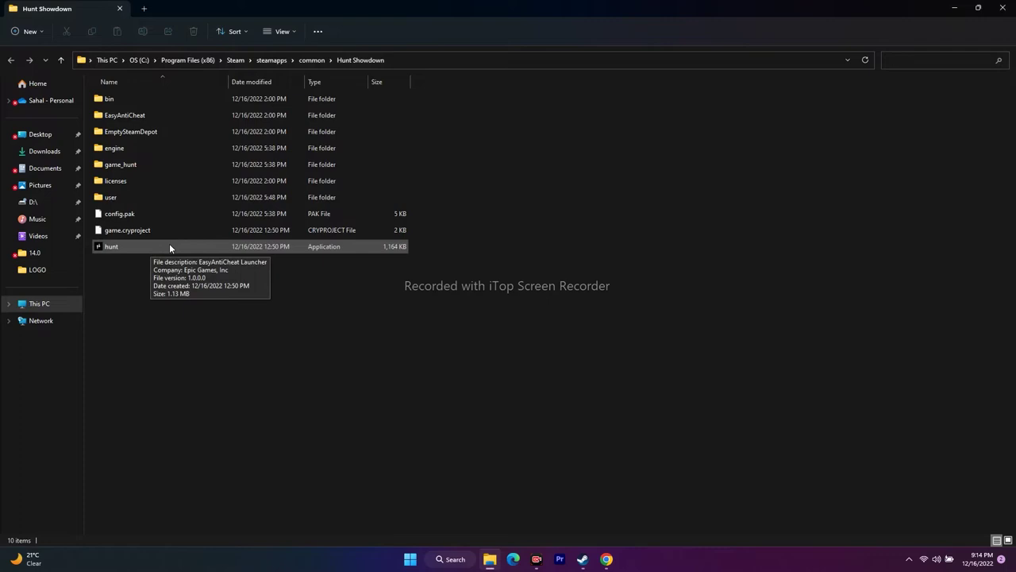
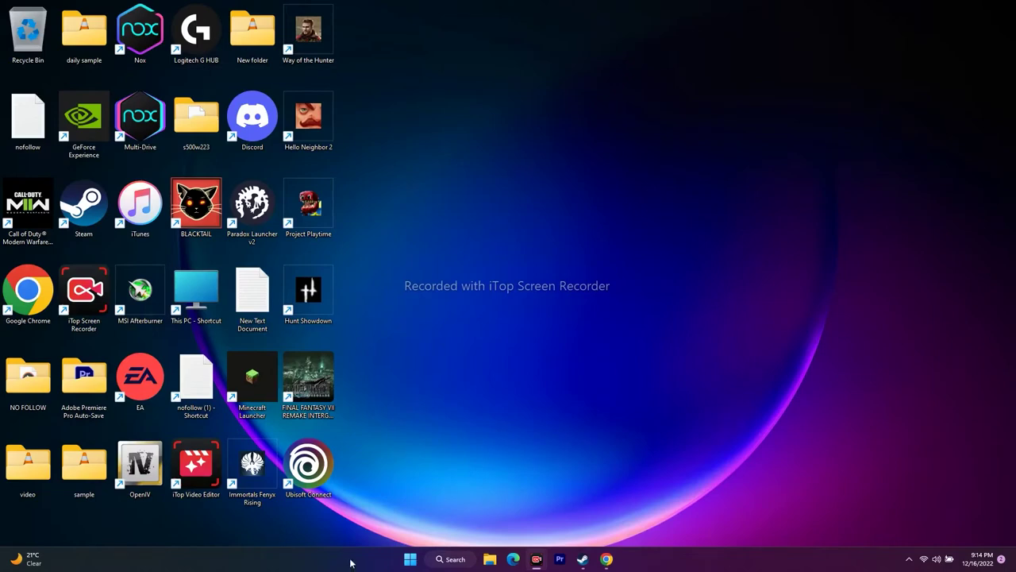
Open the Windows Graphics settings and browse for an app to add, going to C:\Program Files (x86)\Steam.
{"action": "left_click", "coordinate": [441, 564]}
{"action": "left_click", "coordinate": [387, 234]}
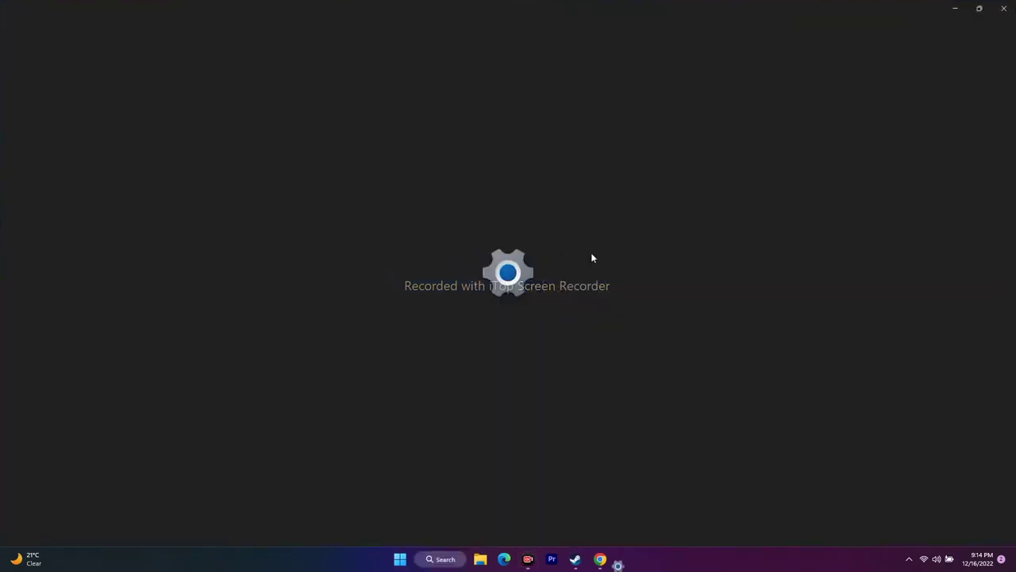
{"action": "left_click", "coordinate": [354, 188]}
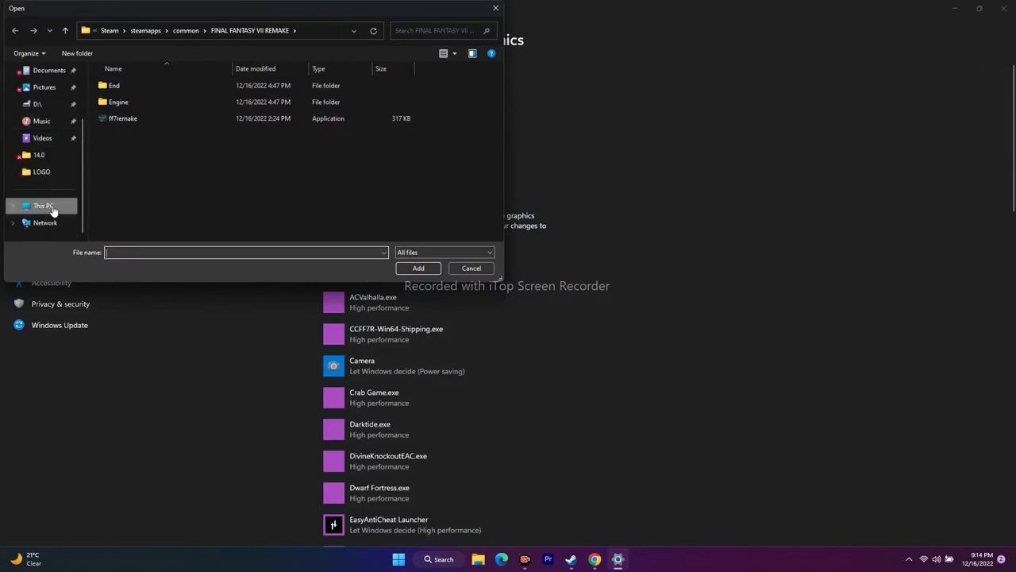
{"action": "left_click", "coordinate": [52, 209]}
{"action": "double_click", "coordinate": [176, 98]}
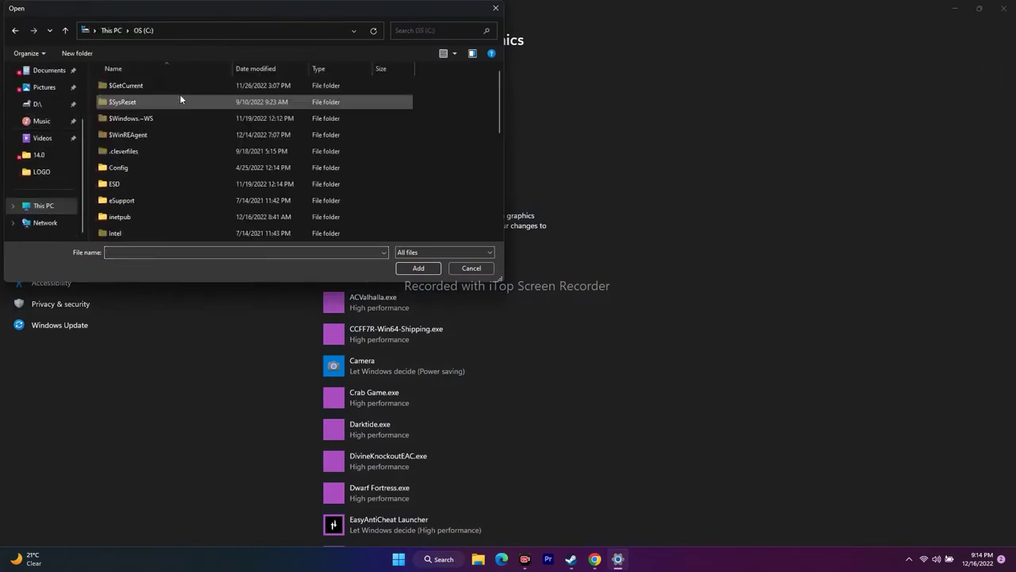
{"action": "scroll", "coordinate": [167, 148], "scroll_direction": "down", "scroll_amount": 3}
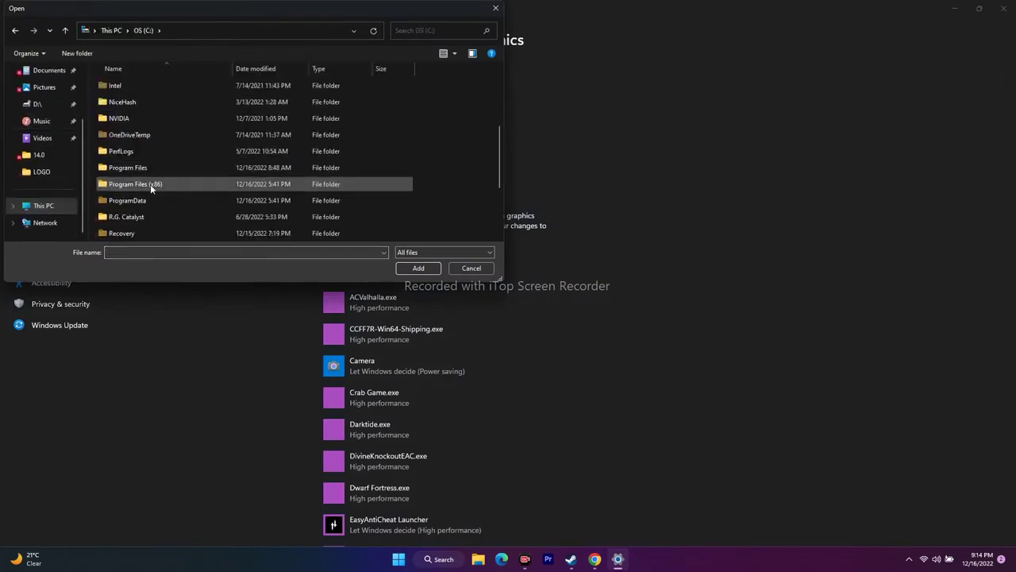
{"action": "double_click", "coordinate": [164, 183]}
{"action": "scroll", "coordinate": [175, 157], "scroll_direction": "down", "scroll_amount": 5}
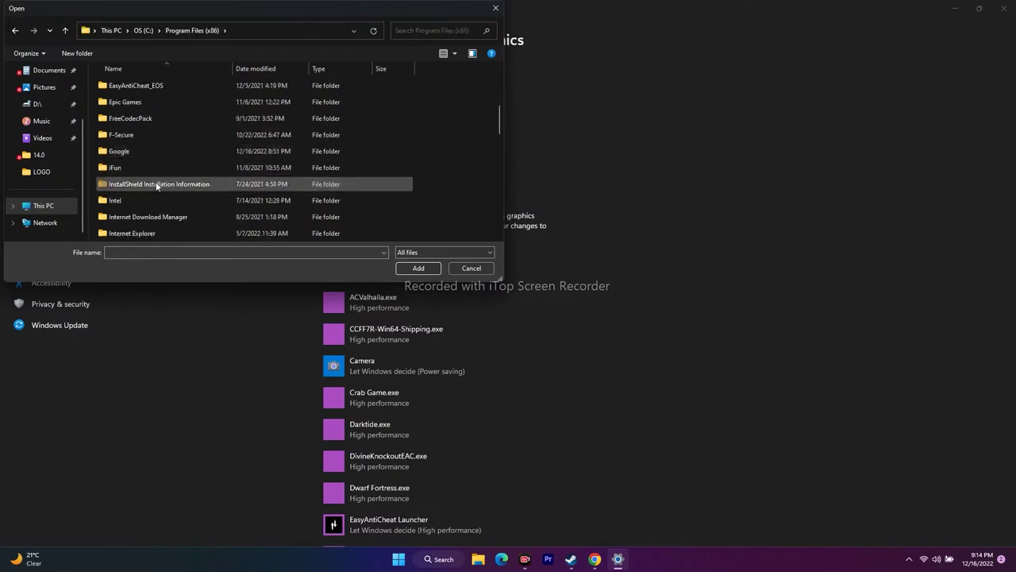
{"action": "scroll", "coordinate": [145, 197], "scroll_direction": "down", "scroll_amount": 7}
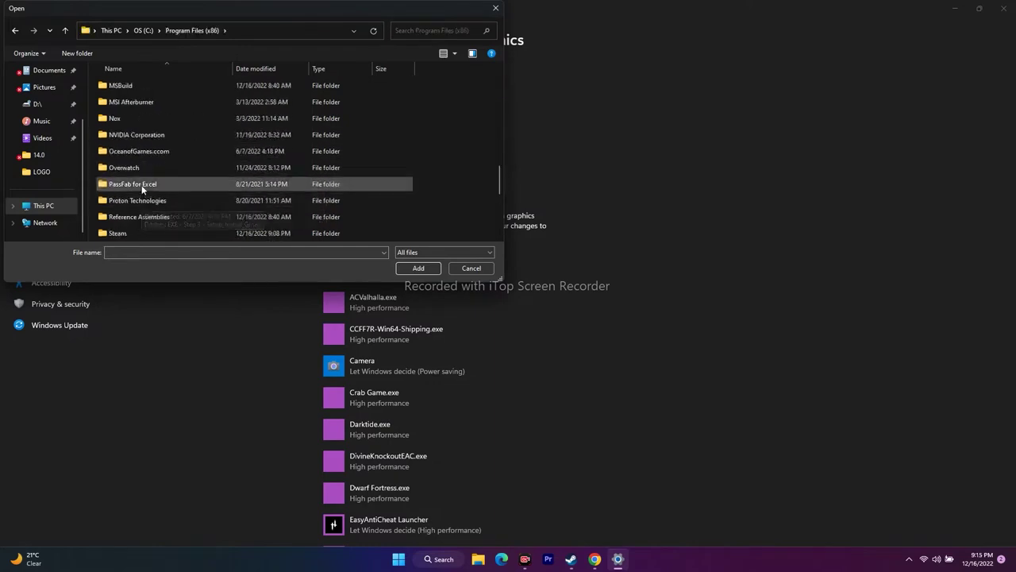
{"action": "double_click", "coordinate": [124, 232]}
Add the hunt application from Steam's steamapps\common\Hunt Showdown folder to the graphics app list.
{"action": "scroll", "coordinate": [155, 143], "scroll_direction": "down", "scroll_amount": 3}
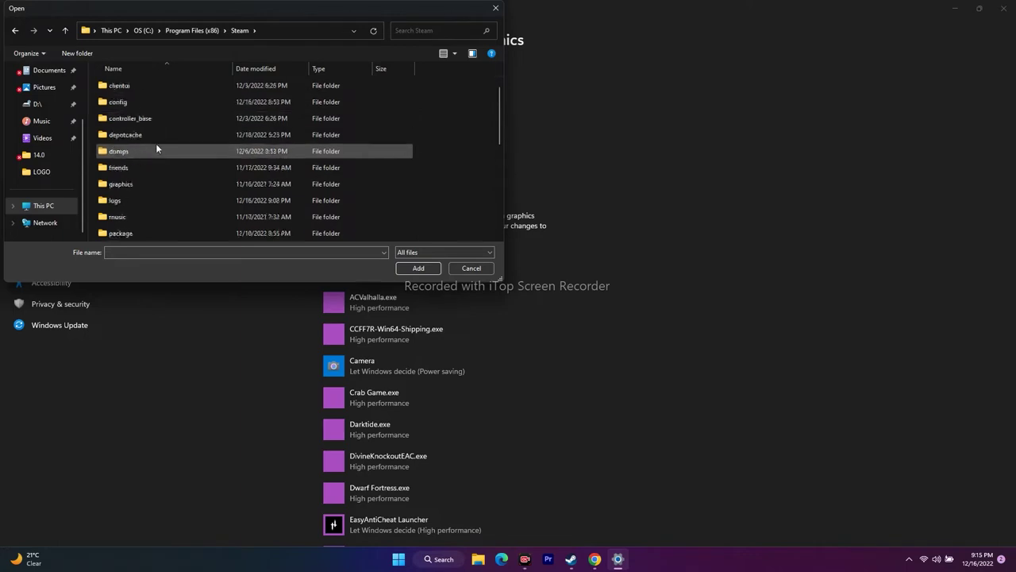
{"action": "scroll", "coordinate": [155, 166], "scroll_direction": "down", "scroll_amount": 1}
{"action": "double_click", "coordinate": [153, 169]}
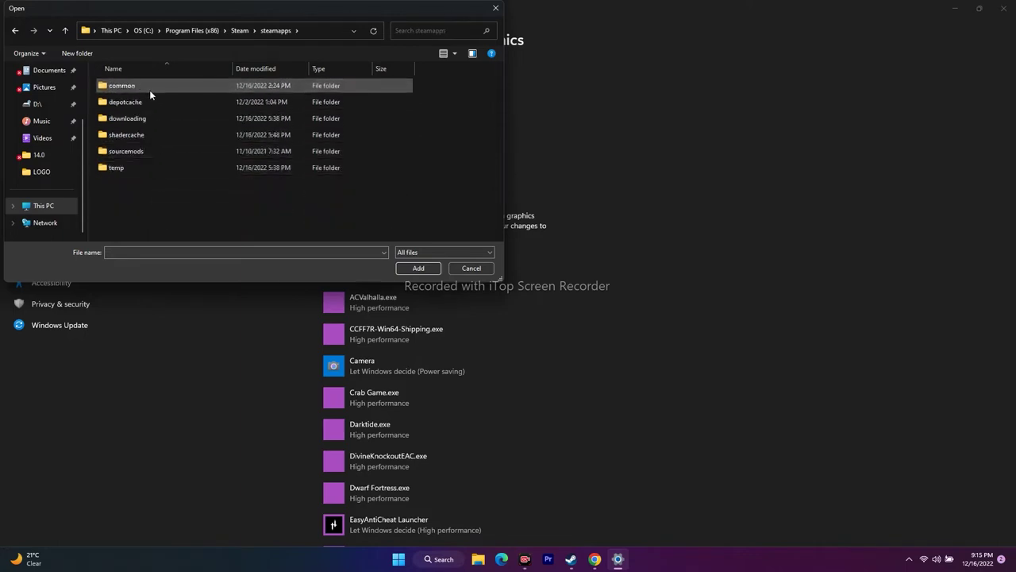
{"action": "double_click", "coordinate": [149, 88]}
{"action": "scroll", "coordinate": [174, 170], "scroll_direction": "down", "scroll_amount": 1}
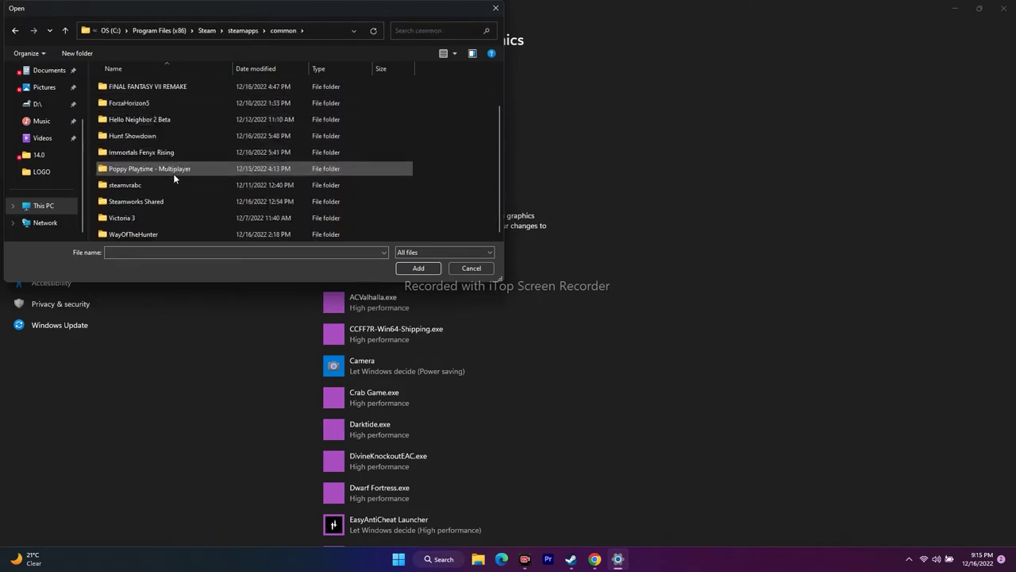
{"action": "double_click", "coordinate": [136, 139]}
{"action": "left_click", "coordinate": [142, 199]}
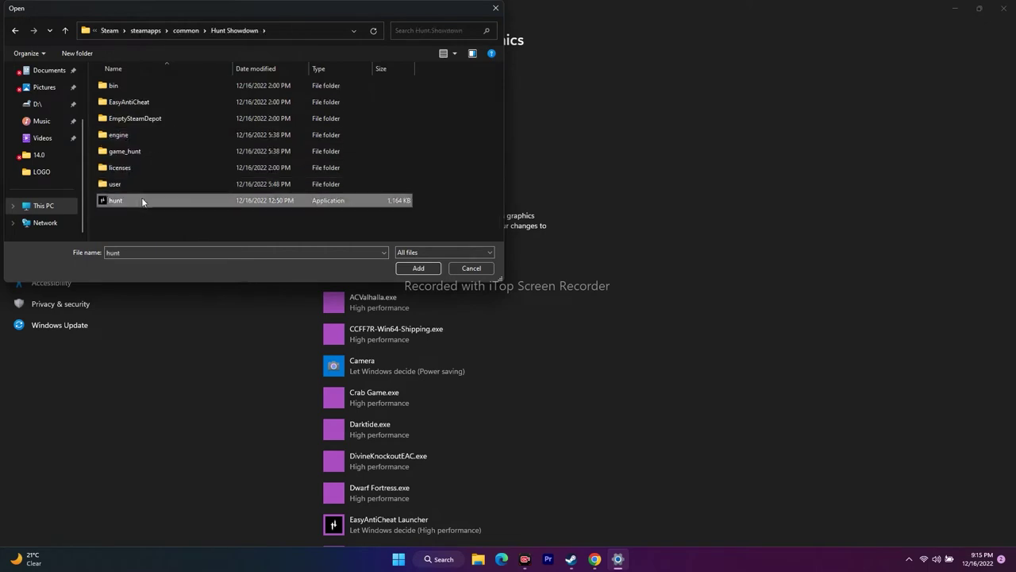
{"action": "left_click", "coordinate": [401, 268]}
Look through the Graphics app list for the Hunt: Showdown entry.
{"action": "scroll", "coordinate": [725, 277], "scroll_direction": "down", "scroll_amount": 3}
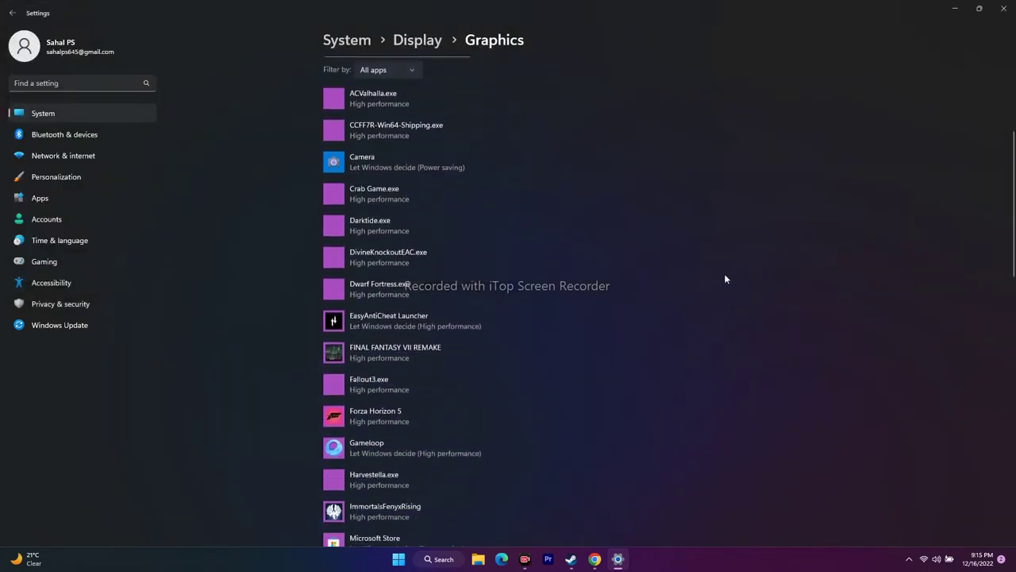
{"action": "scroll", "coordinate": [724, 278], "scroll_direction": "down", "scroll_amount": 5}
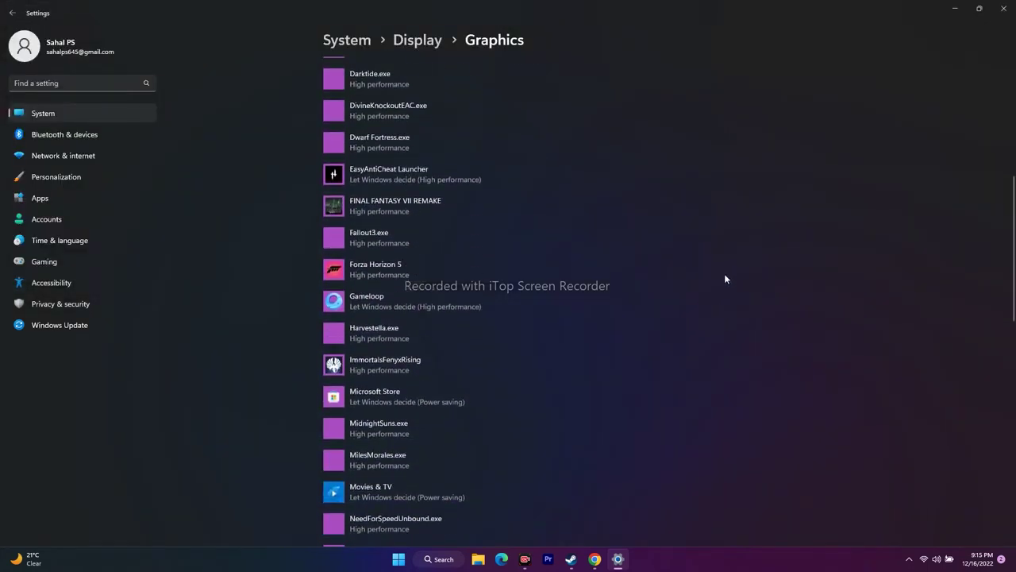
{"action": "scroll", "coordinate": [725, 279], "scroll_direction": "down", "scroll_amount": 4}
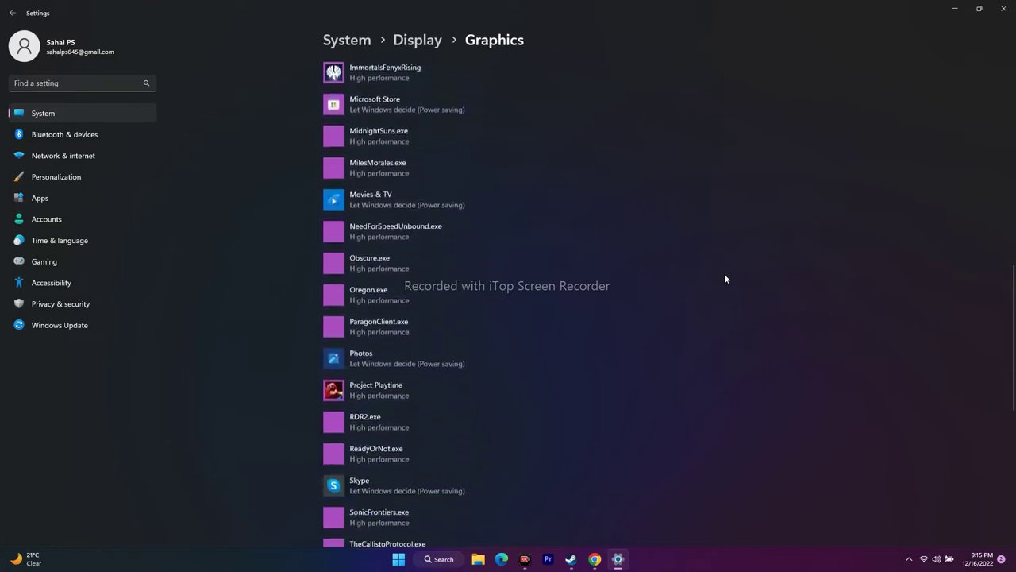
{"action": "scroll", "coordinate": [725, 278], "scroll_direction": "down", "scroll_amount": 2}
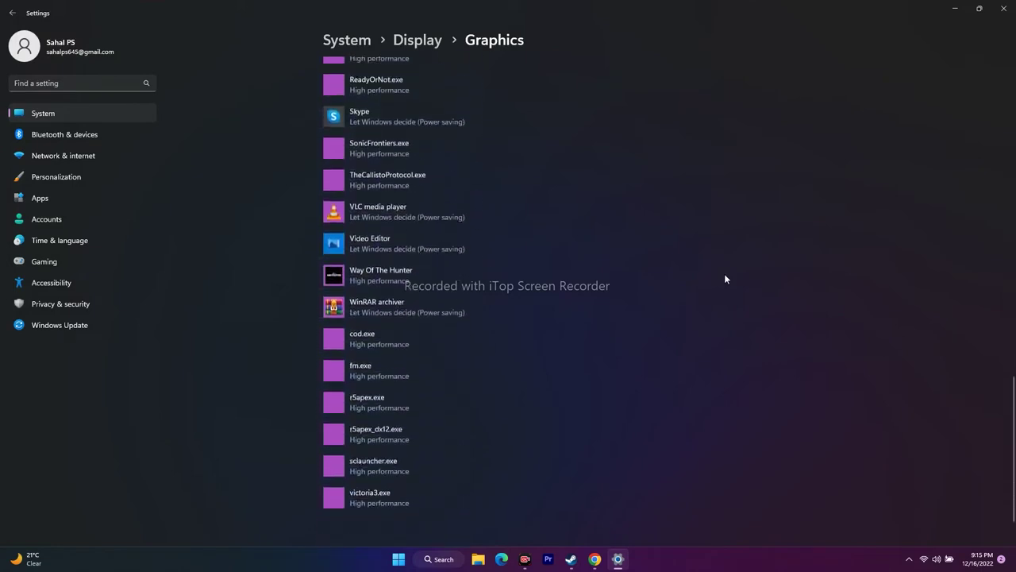
{"action": "scroll", "coordinate": [724, 279], "scroll_direction": "up", "scroll_amount": 10}
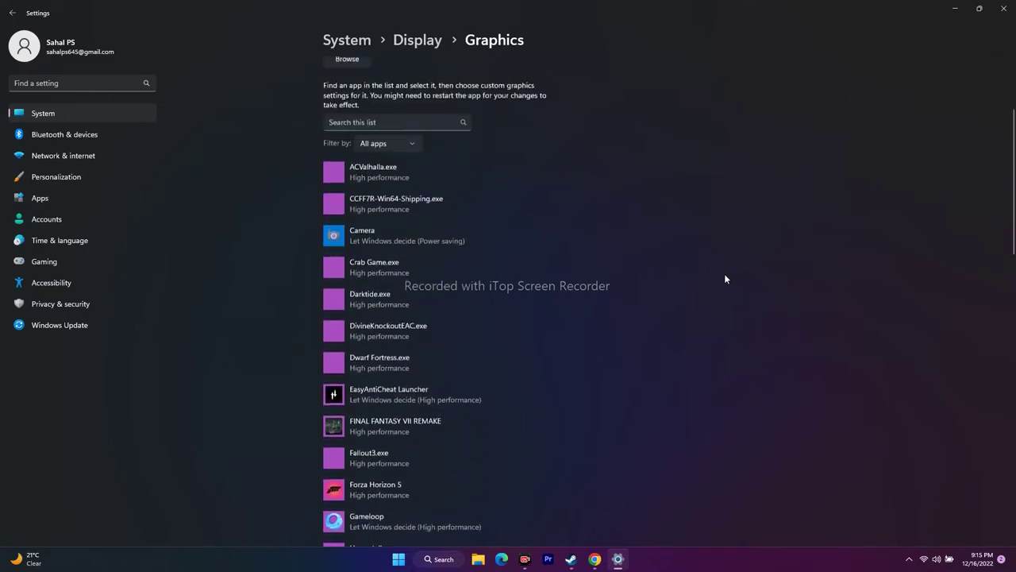
{"action": "left_click", "coordinate": [414, 175]}
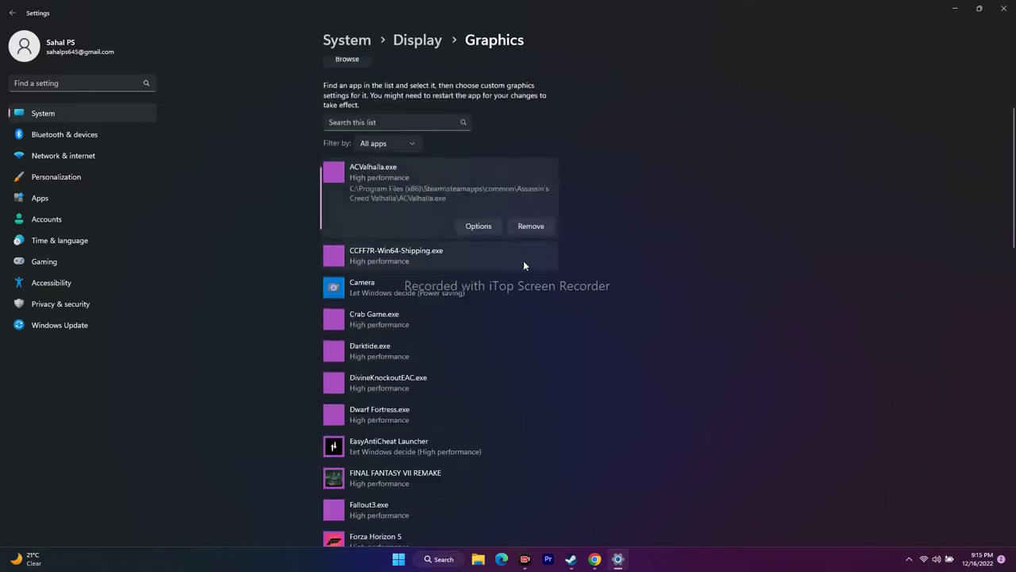
Set the graphics preference of the EasyAntiCheat Launcher entry for hunt.exe to High performance, save it and close Settings.
{"action": "scroll", "coordinate": [620, 246], "scroll_direction": "down", "scroll_amount": 2}
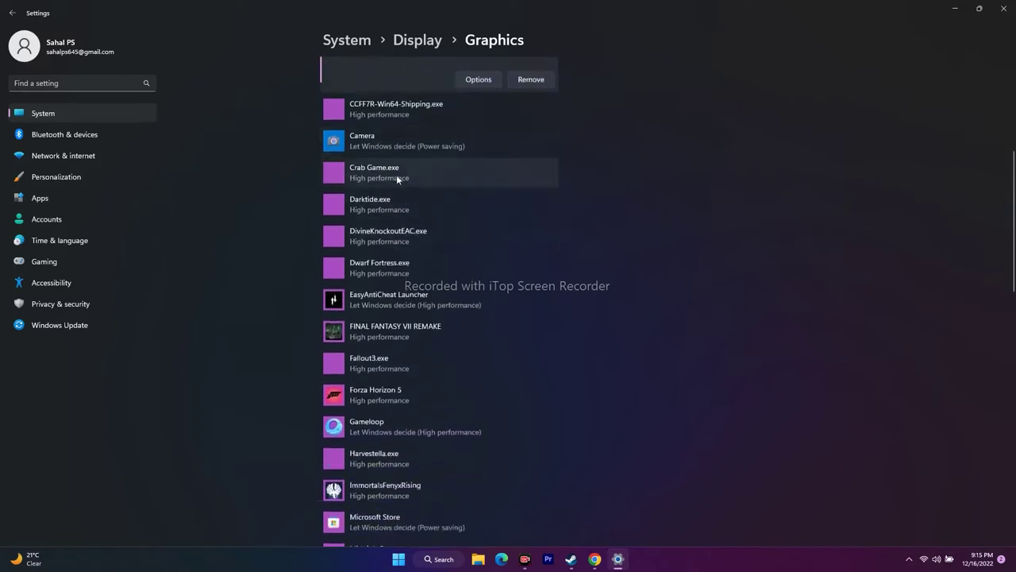
{"action": "scroll", "coordinate": [445, 209], "scroll_direction": "down", "scroll_amount": 1}
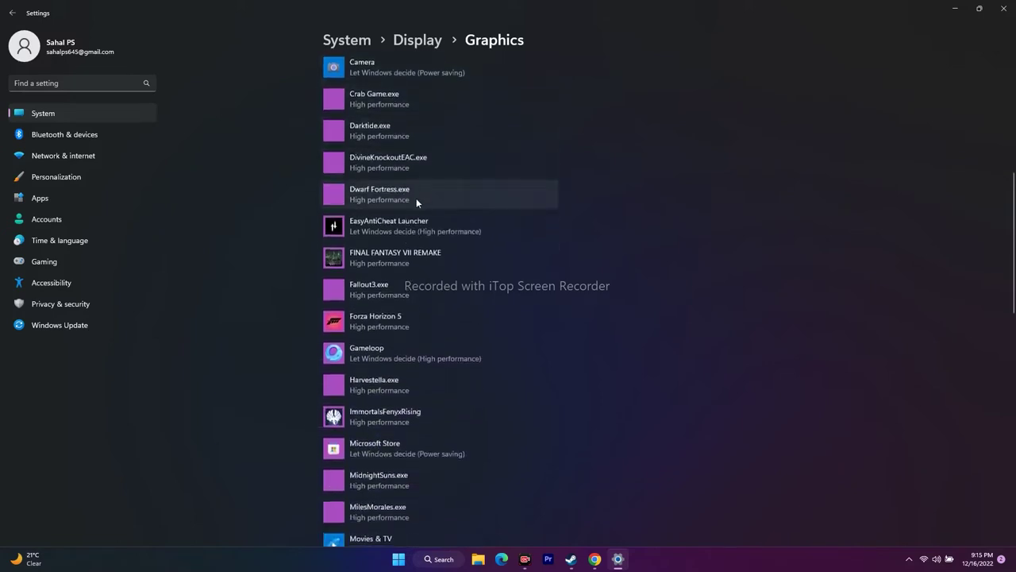
{"action": "scroll", "coordinate": [468, 190], "scroll_direction": "down", "scroll_amount": 2}
{"action": "left_click", "coordinate": [408, 78]}
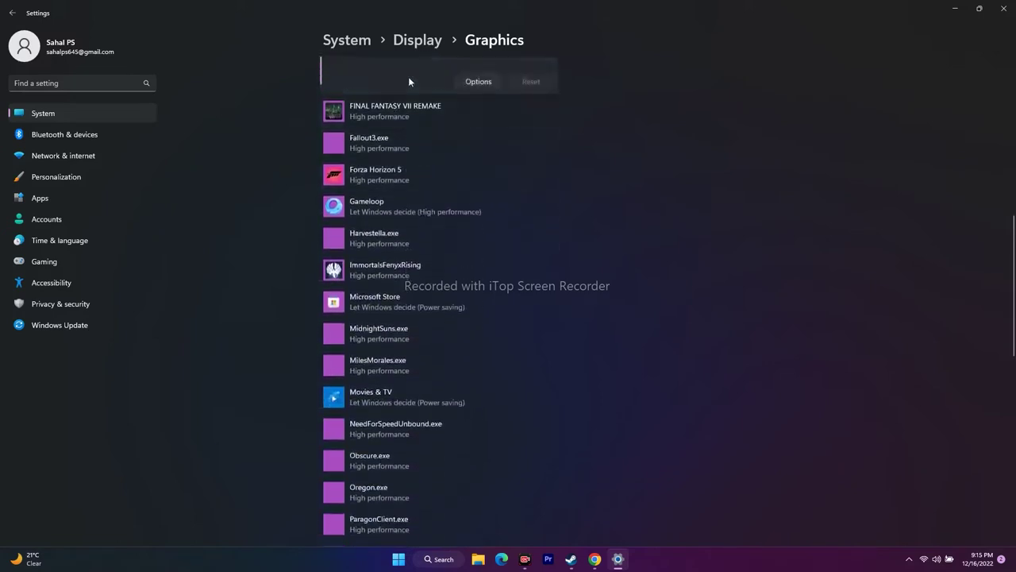
{"action": "scroll", "coordinate": [422, 222], "scroll_direction": "up", "scroll_amount": 2}
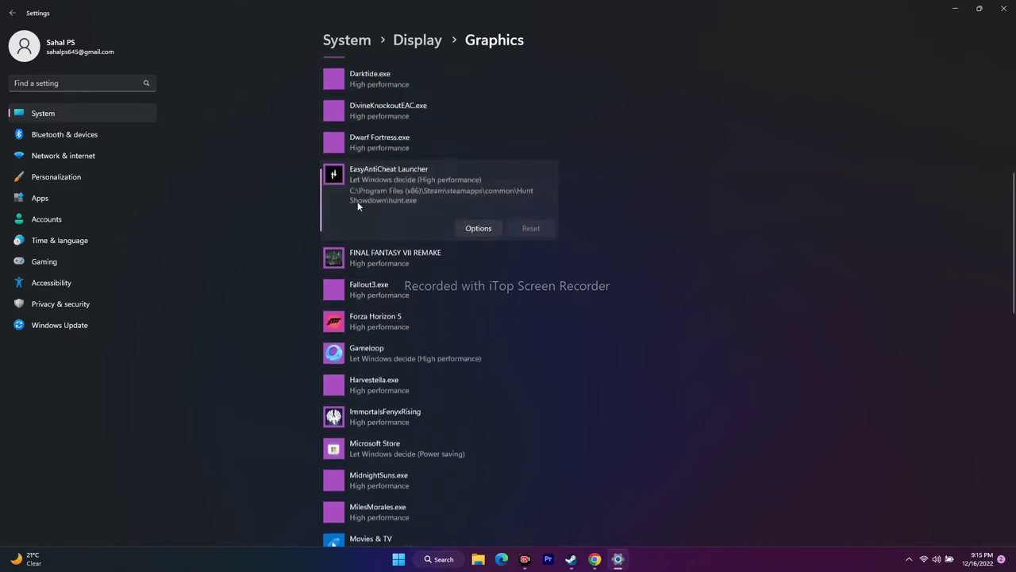
{"action": "left_click", "coordinate": [477, 229]}
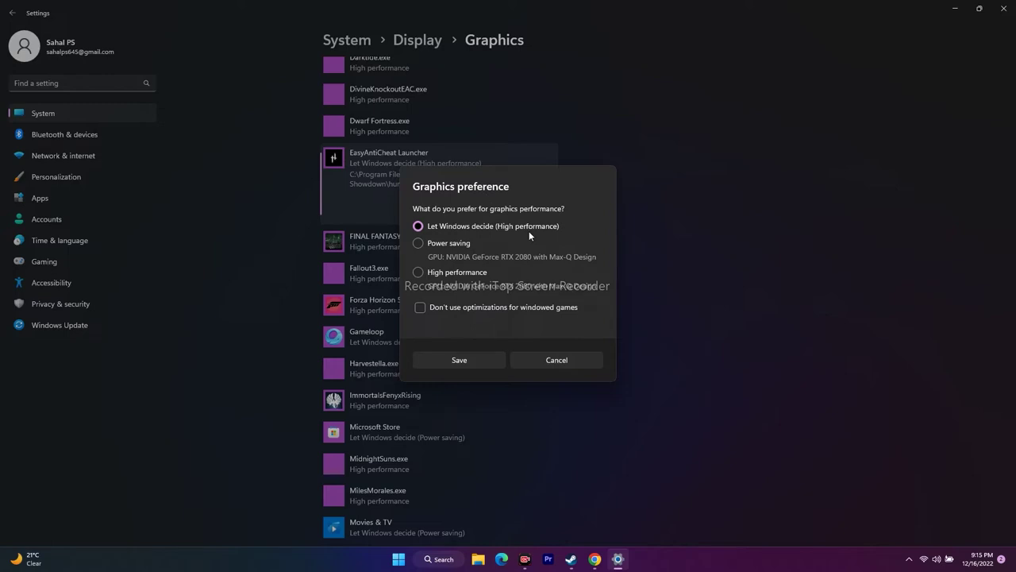
{"action": "left_click", "coordinate": [419, 273]}
{"action": "left_click", "coordinate": [480, 357]}
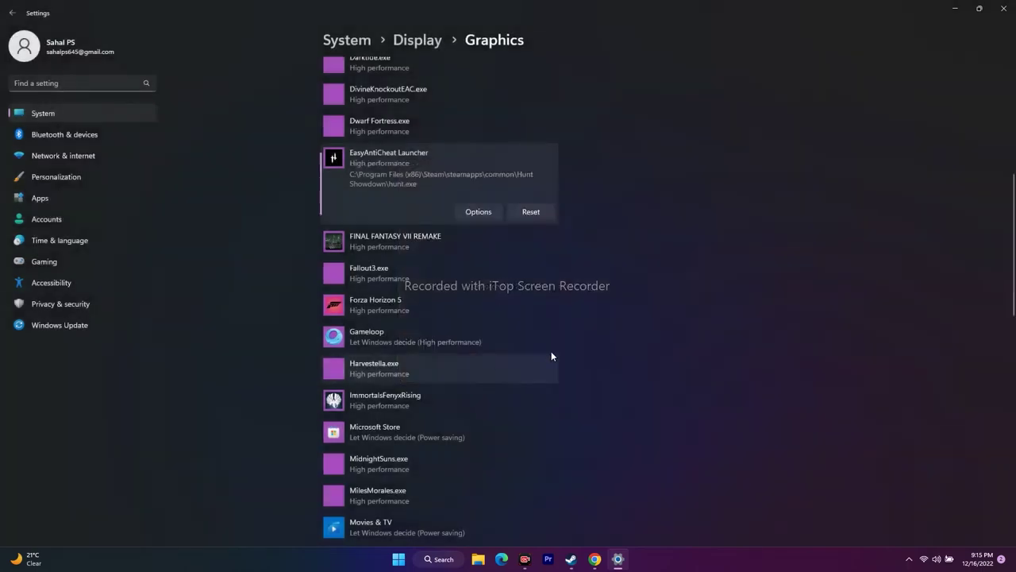
{"action": "left_click", "coordinate": [1004, 8]}
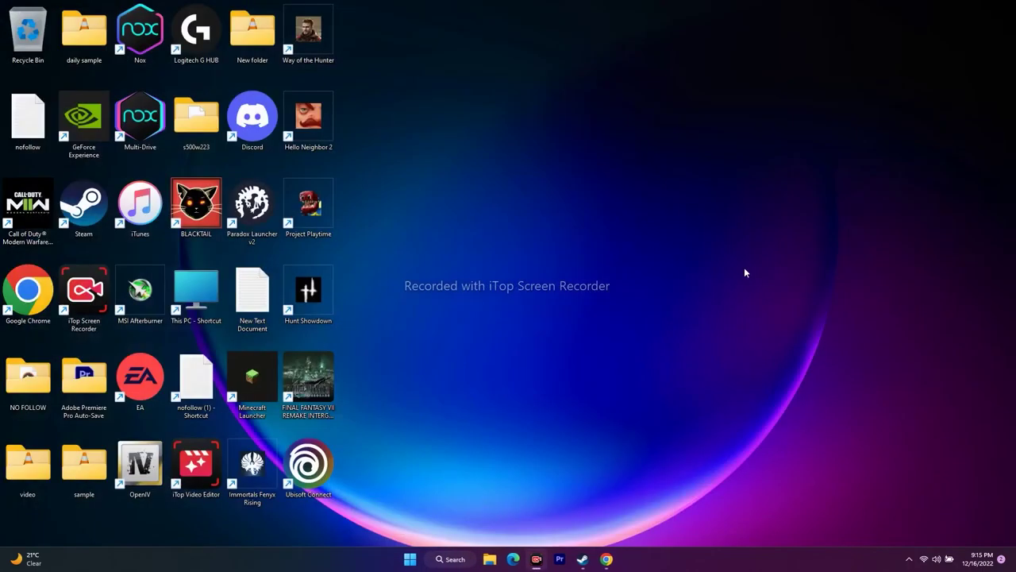
Switch to Steam, check the overlay option in Hunt: Showdown's general properties, then close them and minimize Steam.
{"action": "left_click", "coordinate": [582, 559]}
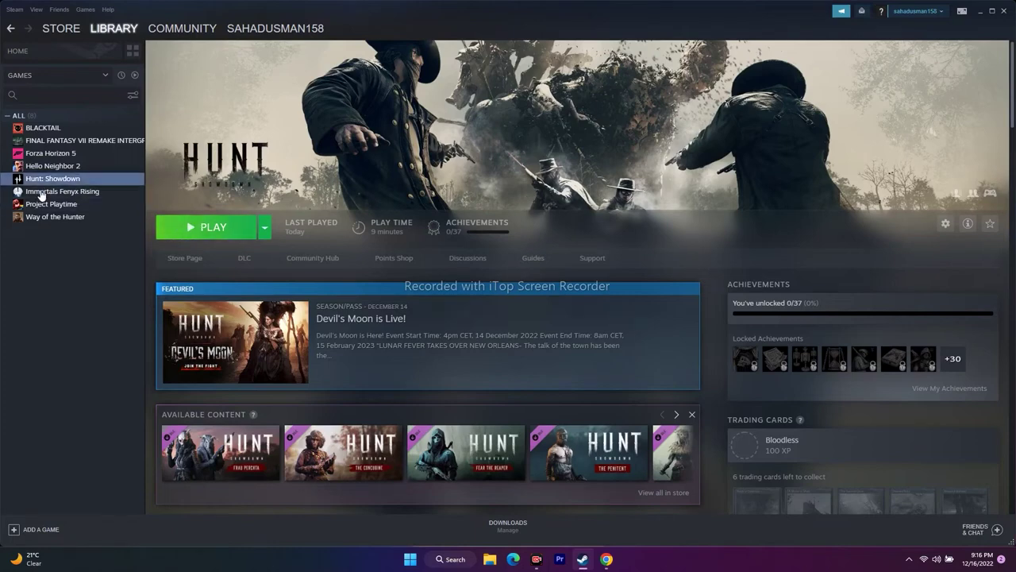
{"action": "right_click", "coordinate": [72, 183]}
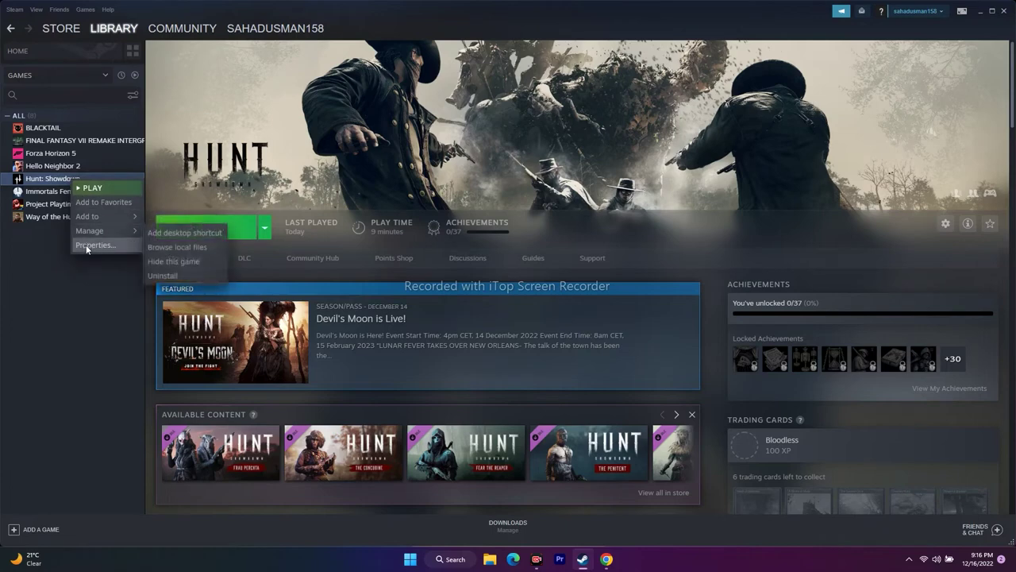
{"action": "left_click", "coordinate": [86, 245]}
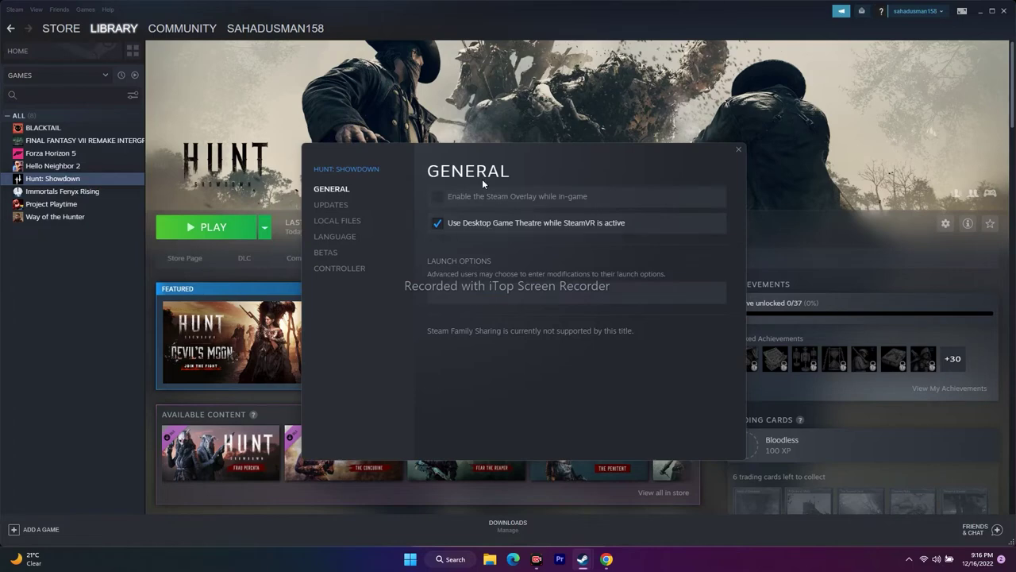
{"action": "left_click", "coordinate": [739, 151]}
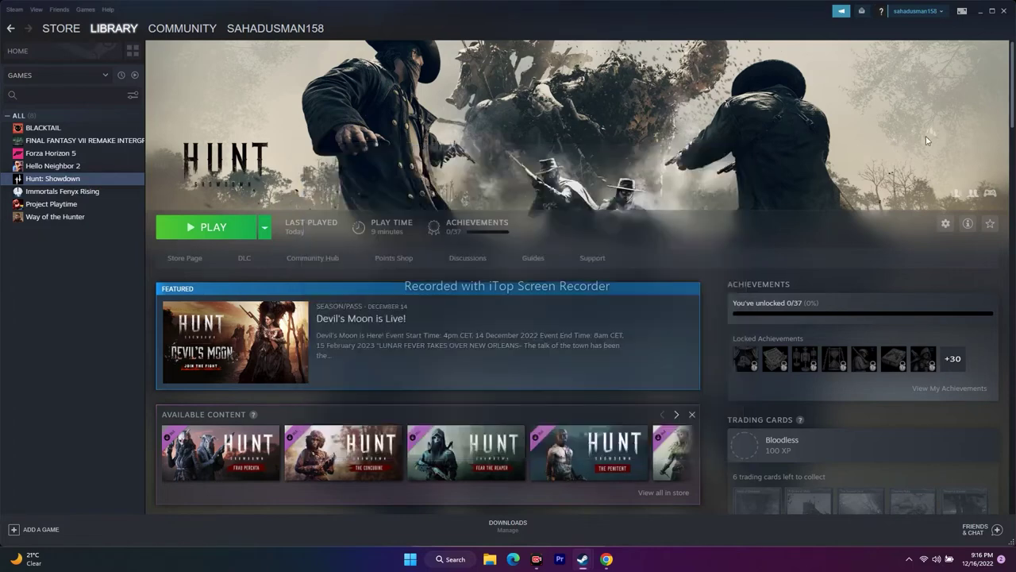
{"action": "left_click", "coordinate": [979, 11]}
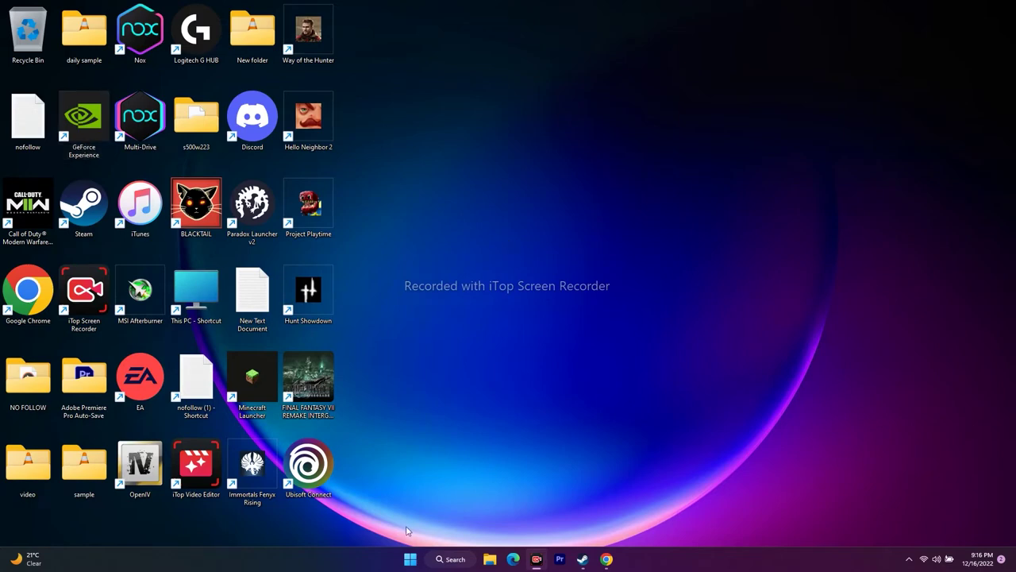
Open Task Manager and examine the running apps and background processes.
{"action": "right_click", "coordinate": [410, 560]}
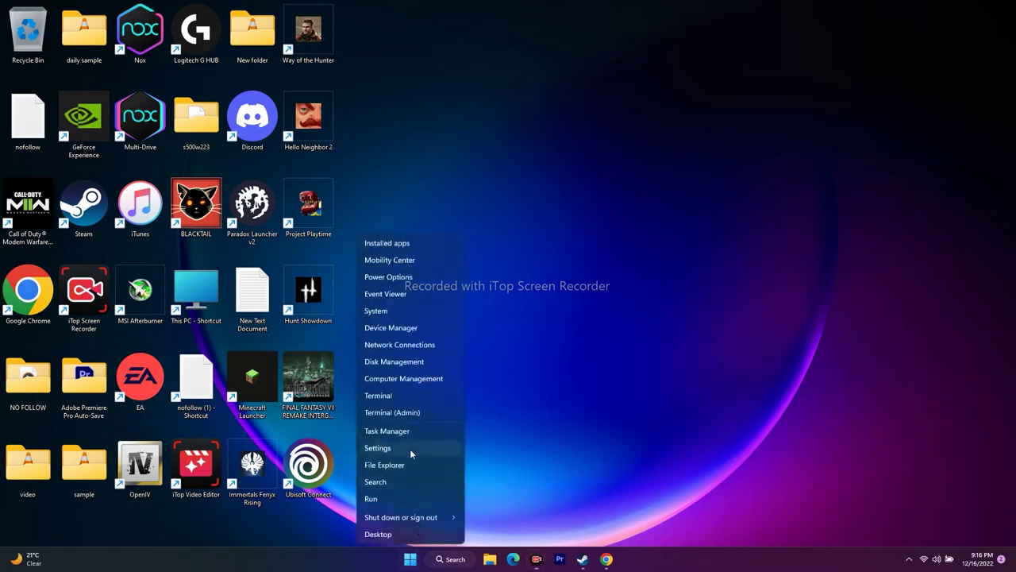
{"action": "left_click", "coordinate": [409, 430]}
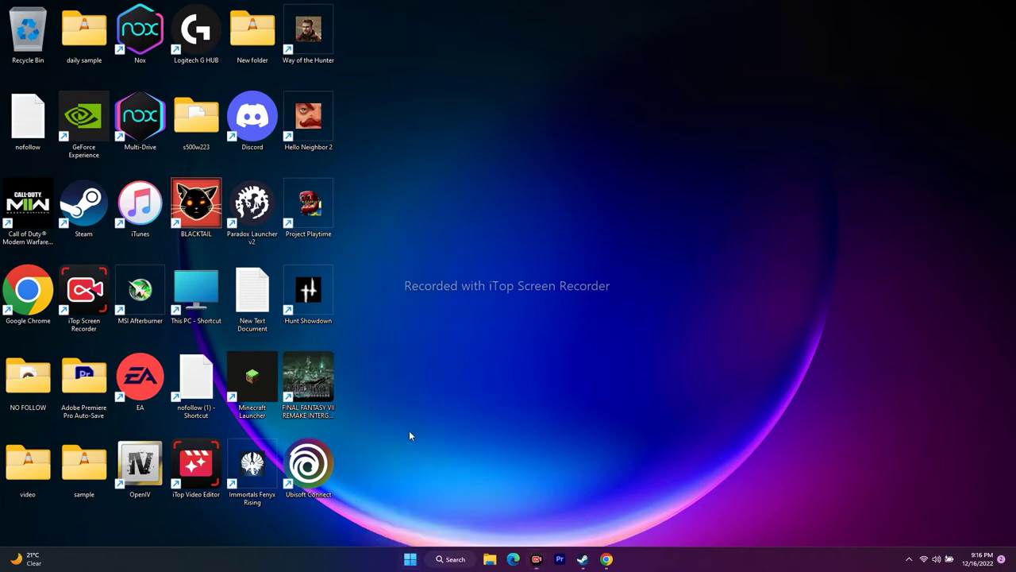
{"action": "left_click", "coordinate": [738, 46]}
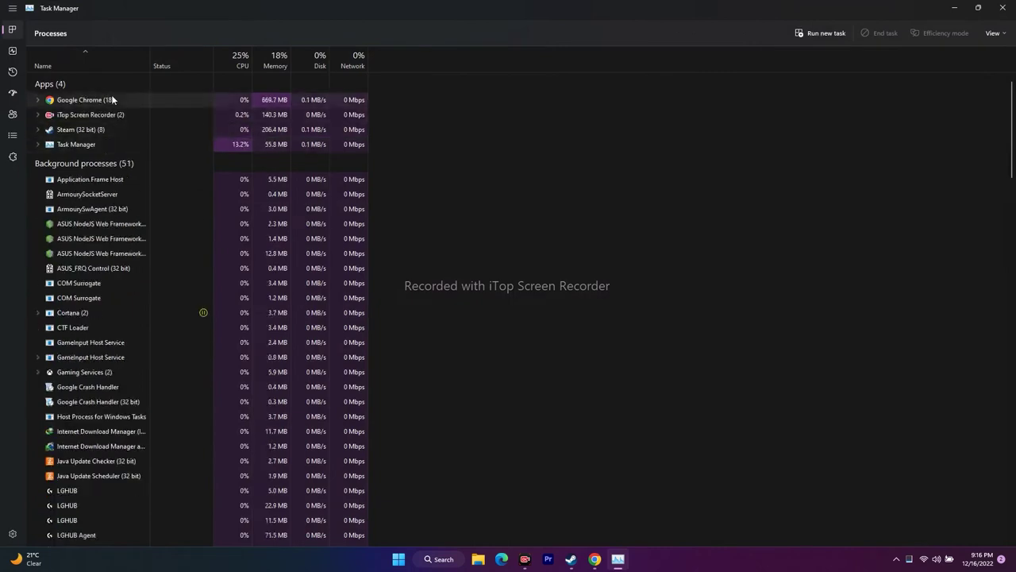
{"action": "scroll", "coordinate": [489, 224], "scroll_direction": "down", "scroll_amount": 1}
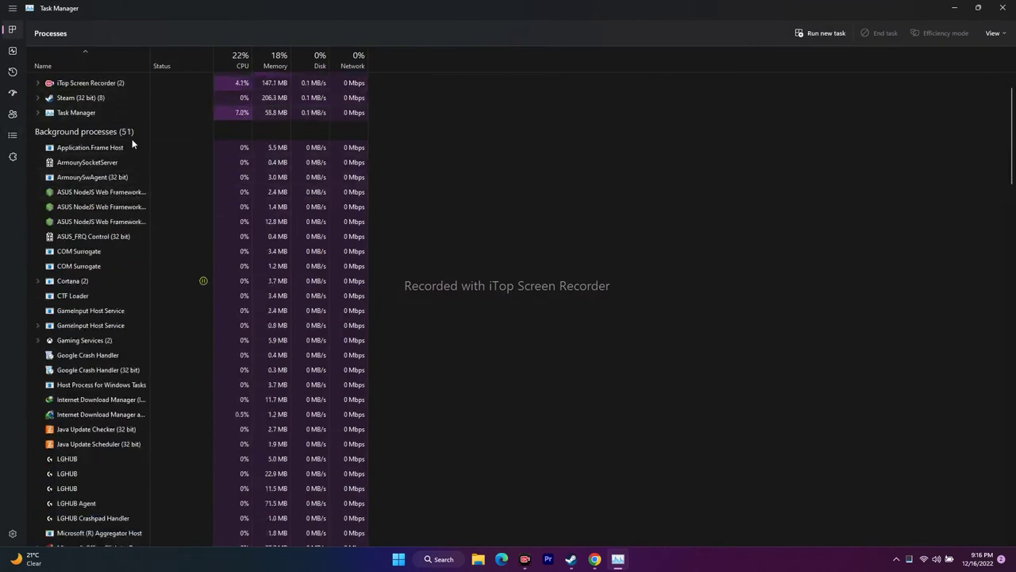
{"action": "scroll", "coordinate": [141, 304], "scroll_direction": "down", "scroll_amount": 7}
{"action": "scroll", "coordinate": [151, 369], "scroll_direction": "down", "scroll_amount": 9}
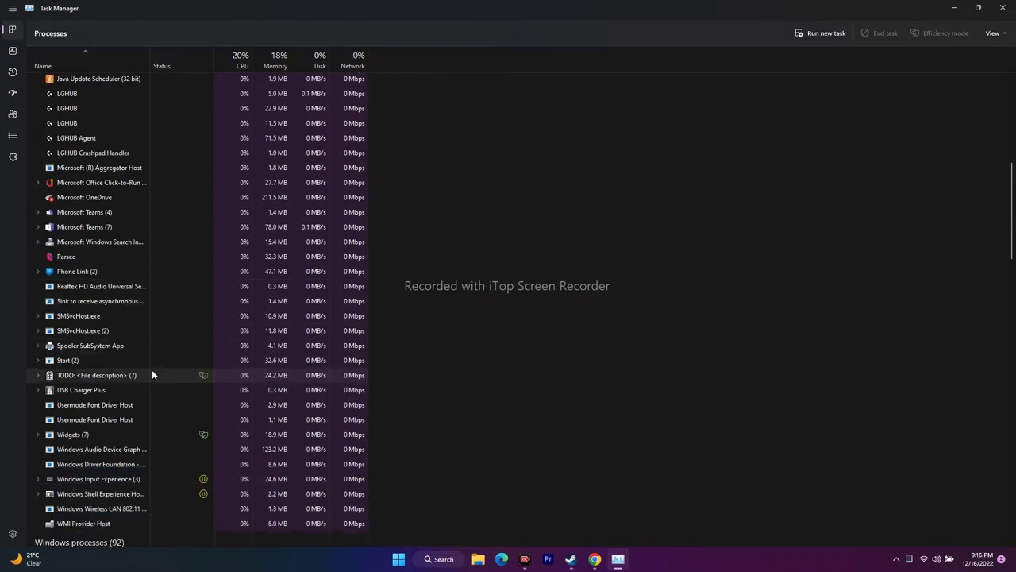
{"action": "scroll", "coordinate": [151, 369], "scroll_direction": "up", "scroll_amount": 10}
{"action": "scroll", "coordinate": [151, 369], "scroll_direction": "up", "scroll_amount": 8}
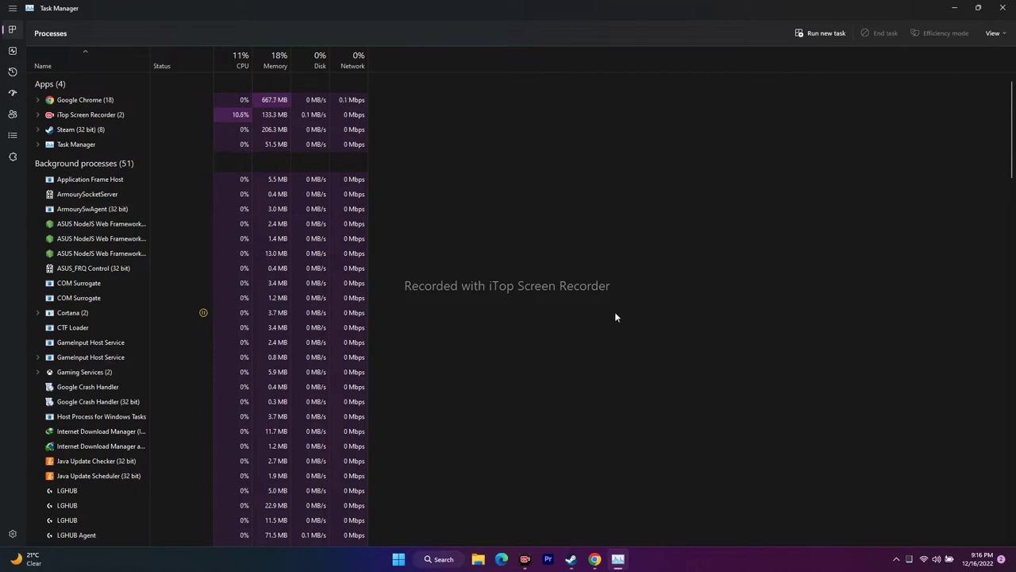
End the Application Frame Host and ArmourySocketServer background processes, look over the remaining ones, and close Task Manager.
{"action": "right_click", "coordinate": [112, 178]}
{"action": "left_click", "coordinate": [132, 186]}
{"action": "right_click", "coordinate": [112, 179]}
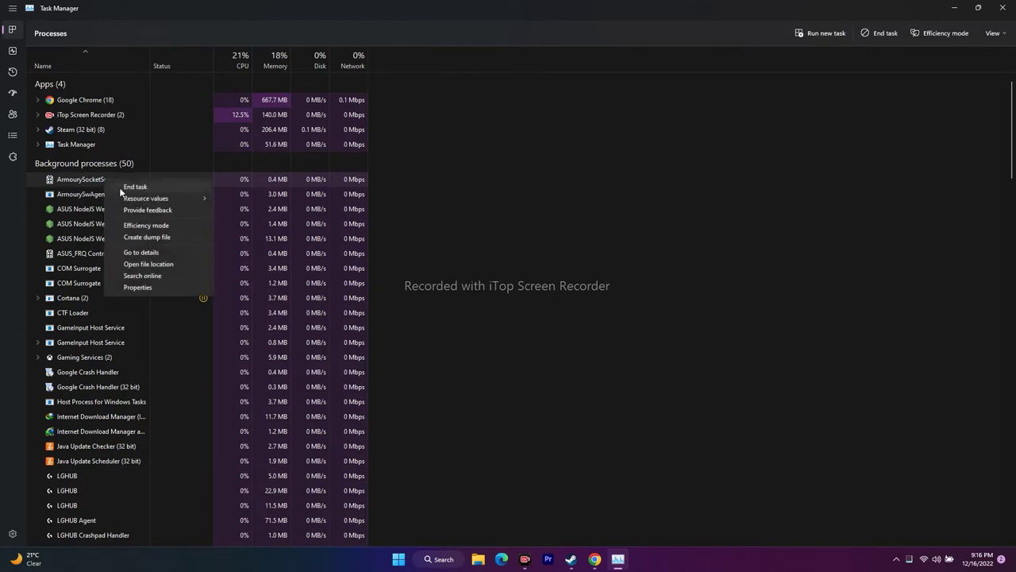
{"action": "left_click", "coordinate": [128, 187]}
{"action": "scroll", "coordinate": [165, 274], "scroll_direction": "down", "scroll_amount": 1}
{"action": "scroll", "coordinate": [165, 273], "scroll_direction": "down", "scroll_amount": 6}
{"action": "scroll", "coordinate": [148, 279], "scroll_direction": "down", "scroll_amount": 5}
{"action": "scroll", "coordinate": [148, 277], "scroll_direction": "up", "scroll_amount": 12}
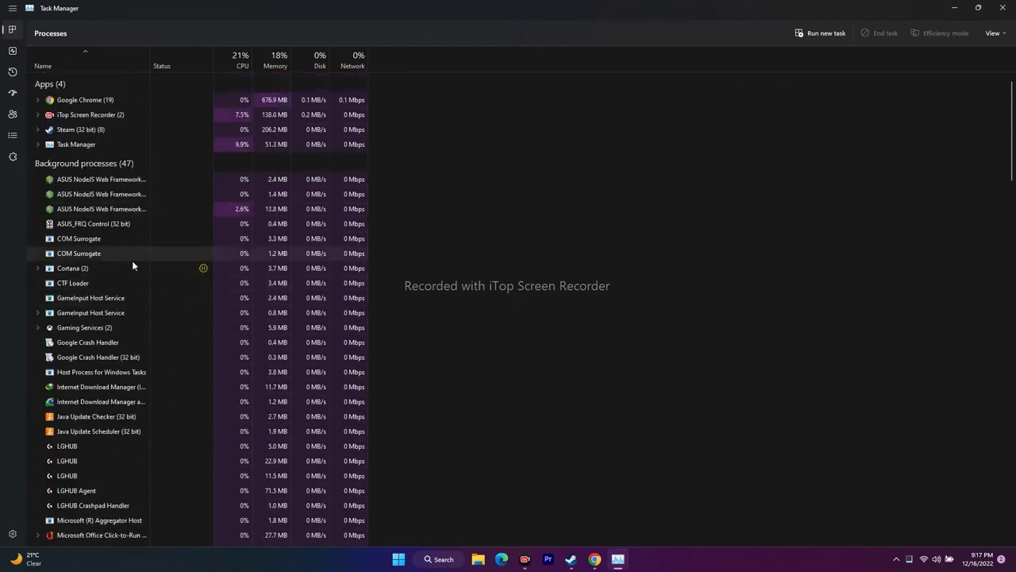
{"action": "left_click", "coordinate": [1003, 7]}
{"action": "left_click", "coordinate": [582, 559]}
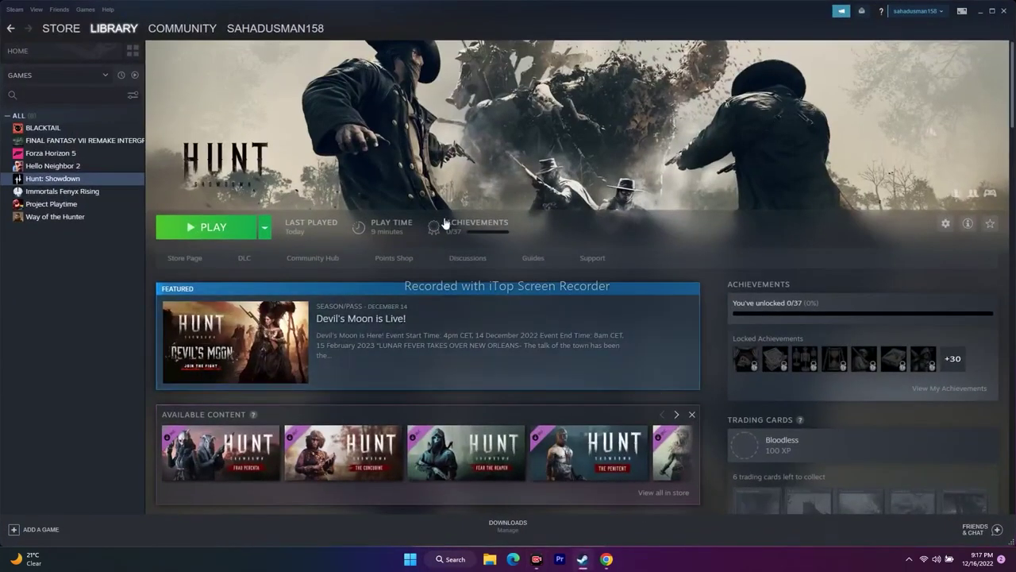
{"action": "left_click", "coordinate": [977, 10]}
Open System Configuration, disable all listed services and switch the option to hide all Microsoft services.
{"action": "left_click", "coordinate": [439, 556]}
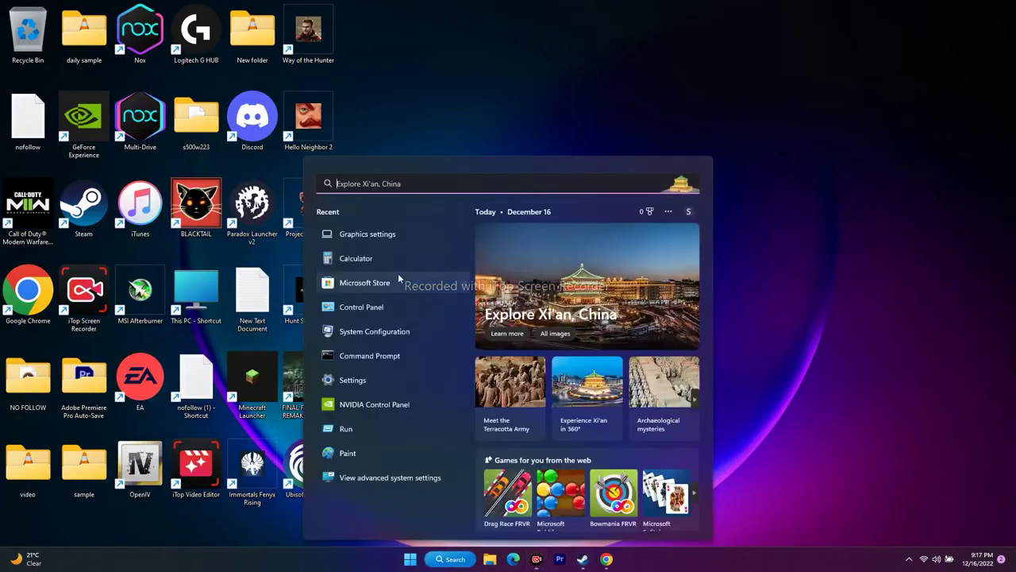
{"action": "left_click", "coordinate": [378, 343]}
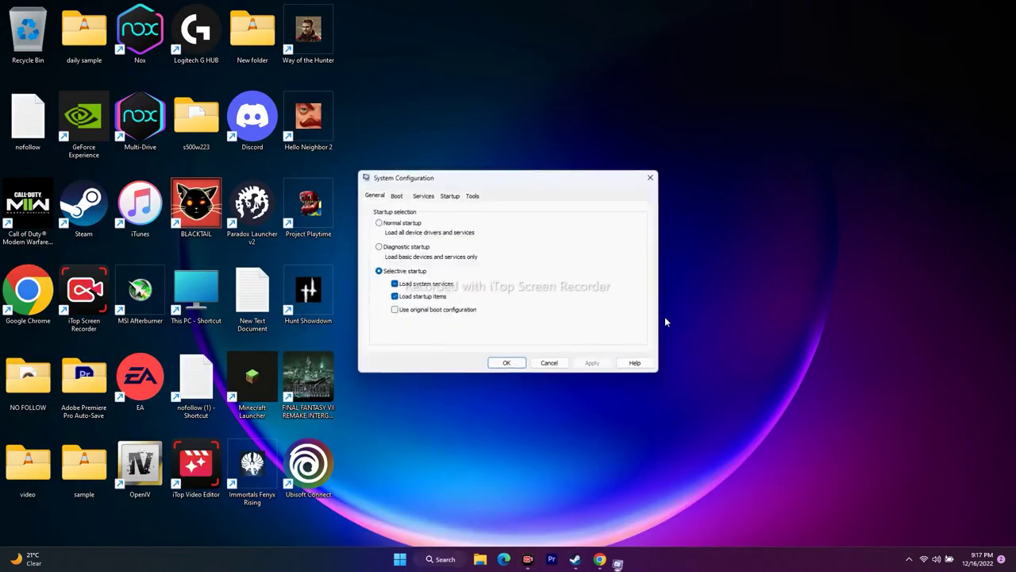
{"action": "left_click", "coordinate": [421, 196]}
{"action": "left_click_drag", "start_coordinate": [541, 177], "coordinate": [658, 61]}
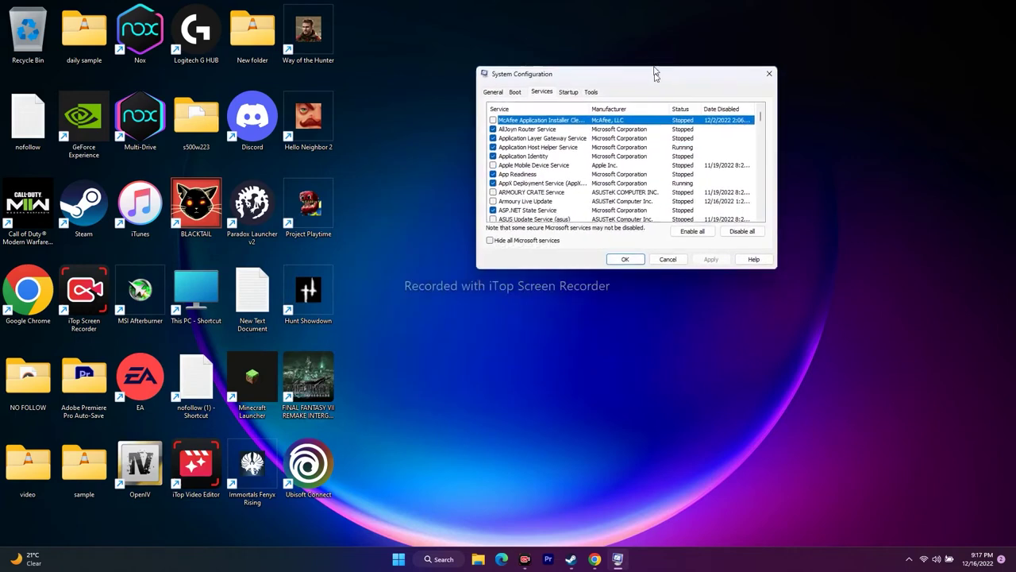
{"action": "left_click", "coordinate": [738, 219]}
{"action": "left_click", "coordinate": [516, 230]}
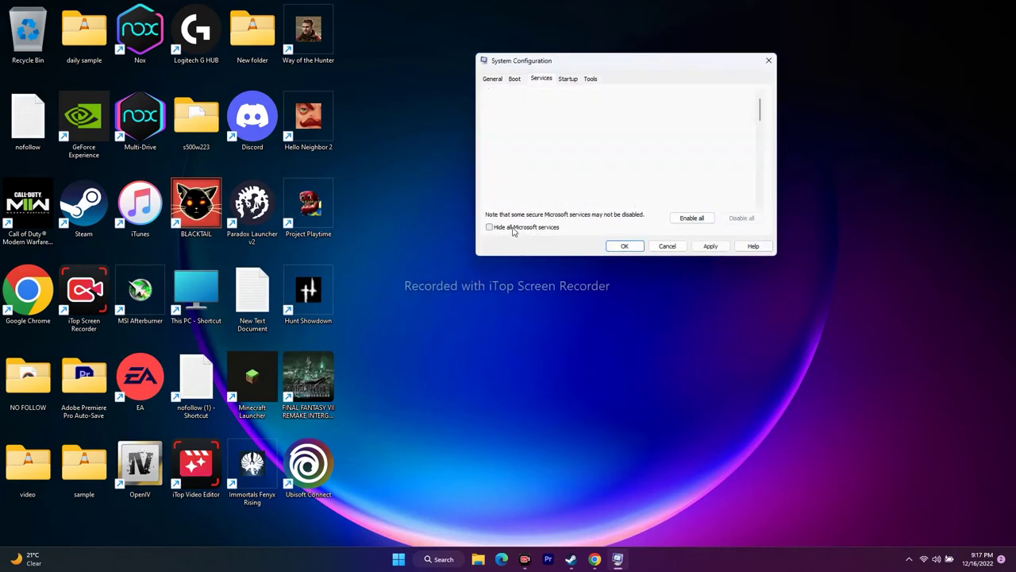
Apply the System Configuration changes and exit without restarting the computer.
{"action": "left_click", "coordinate": [717, 248]}
{"action": "left_click", "coordinate": [636, 249]}
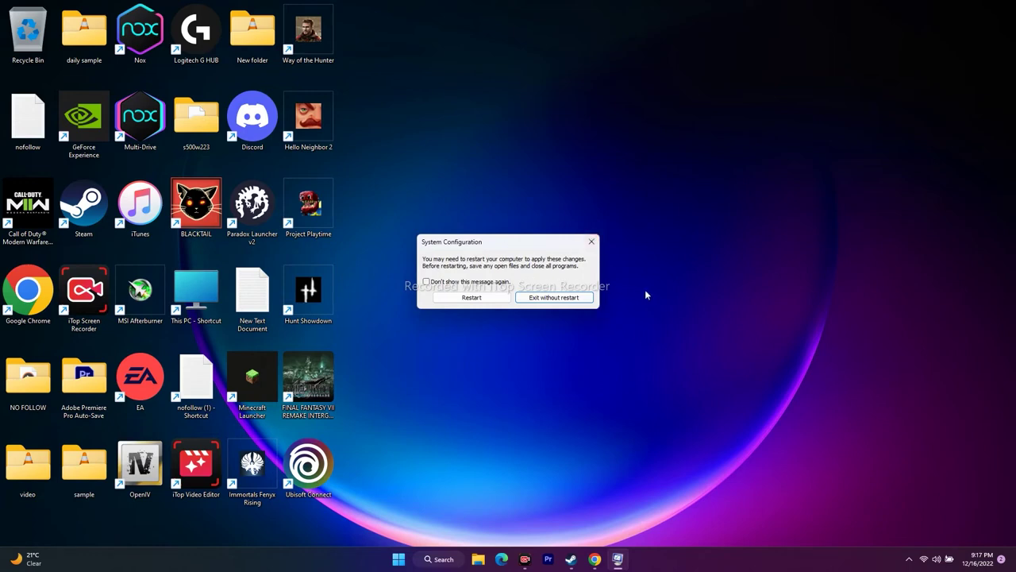
{"action": "left_click", "coordinate": [581, 300]}
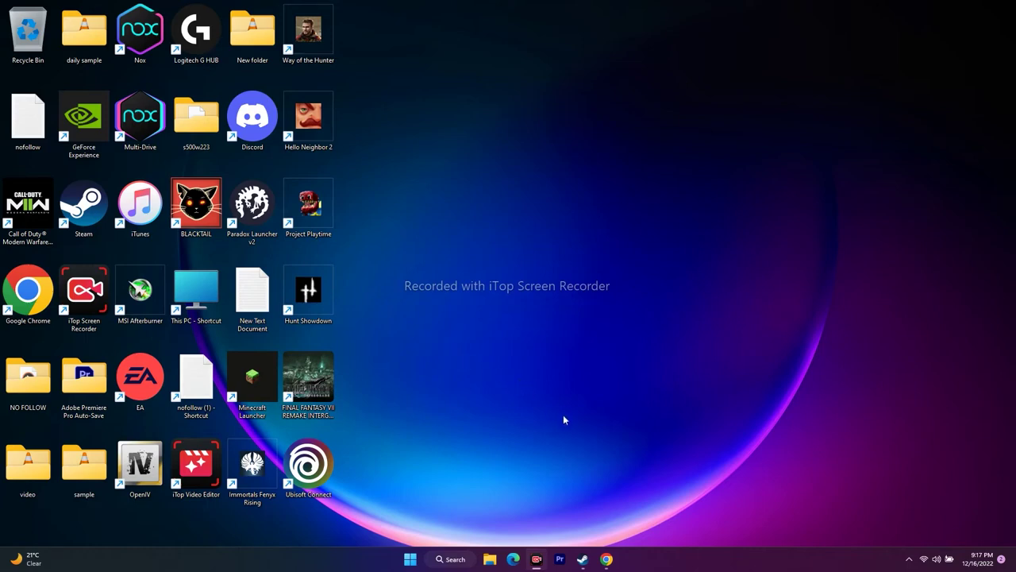
Switch to Steam, view the file integrity option in Hunt: Showdown's local files properties, close them and minimize Steam.
{"action": "left_click", "coordinate": [581, 559]}
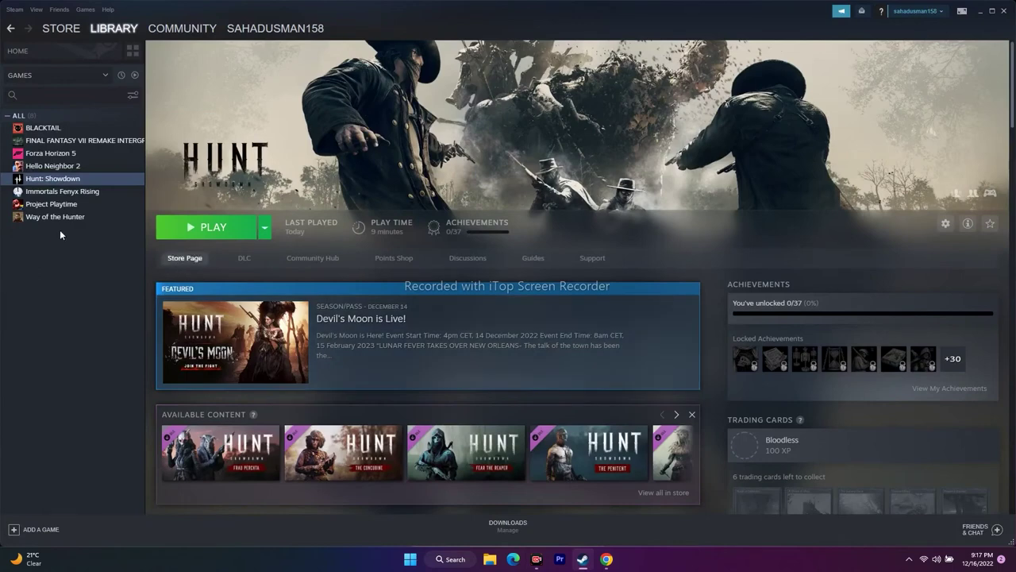
{"action": "left_click", "coordinate": [56, 179]}
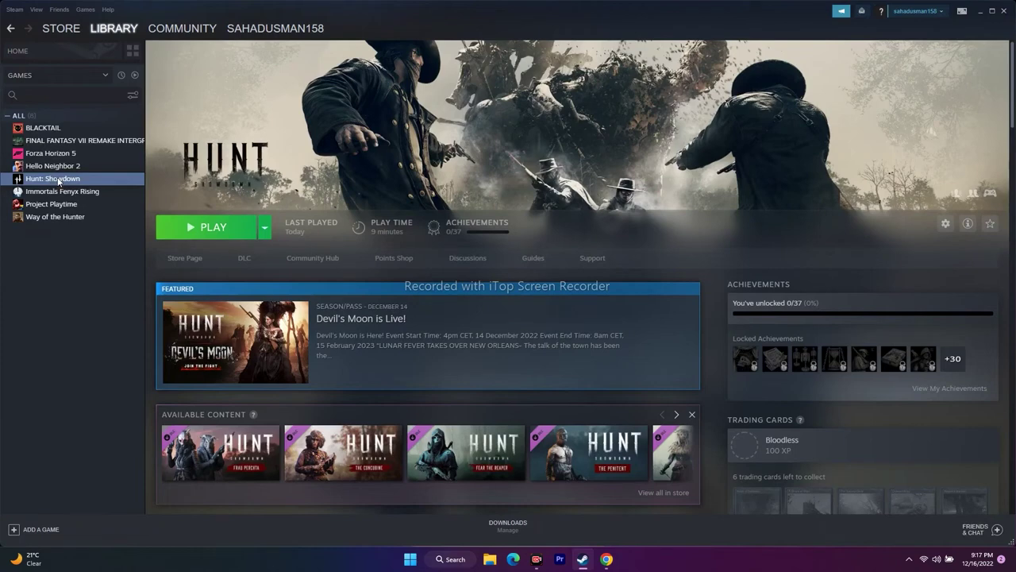
{"action": "right_click", "coordinate": [58, 182]}
{"action": "left_click", "coordinate": [73, 241]}
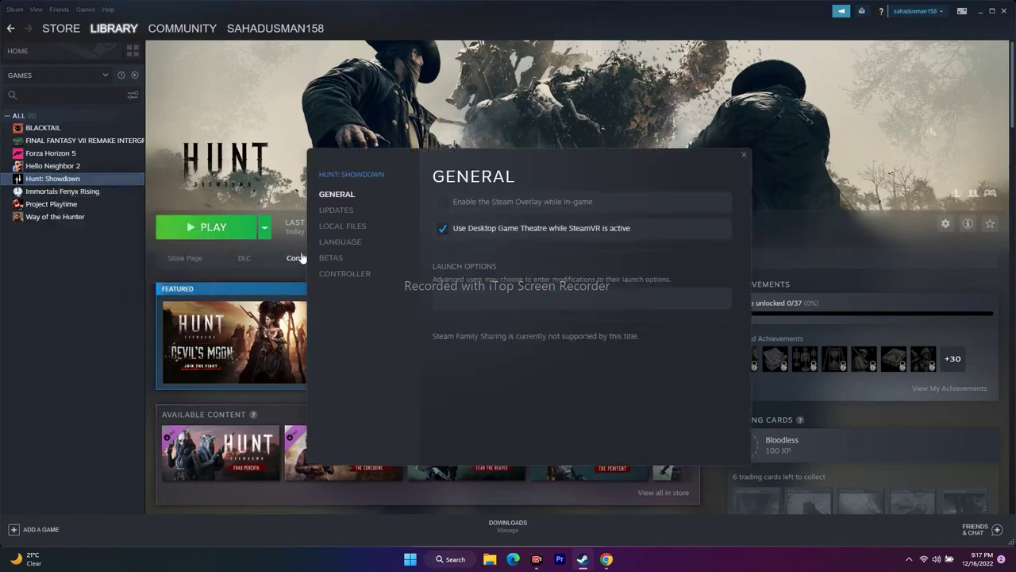
{"action": "left_click", "coordinate": [343, 226]}
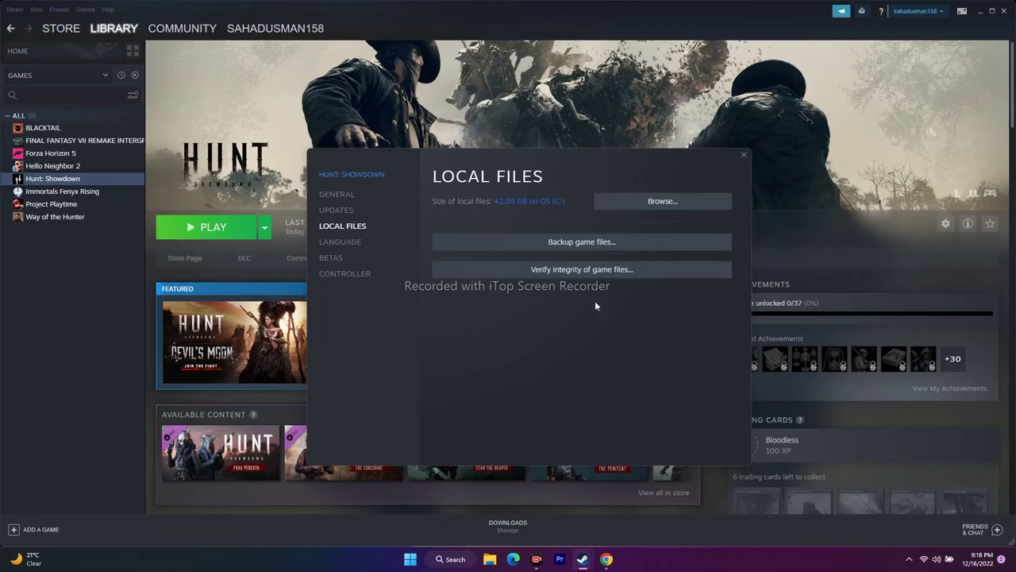
{"action": "left_click", "coordinate": [743, 155]}
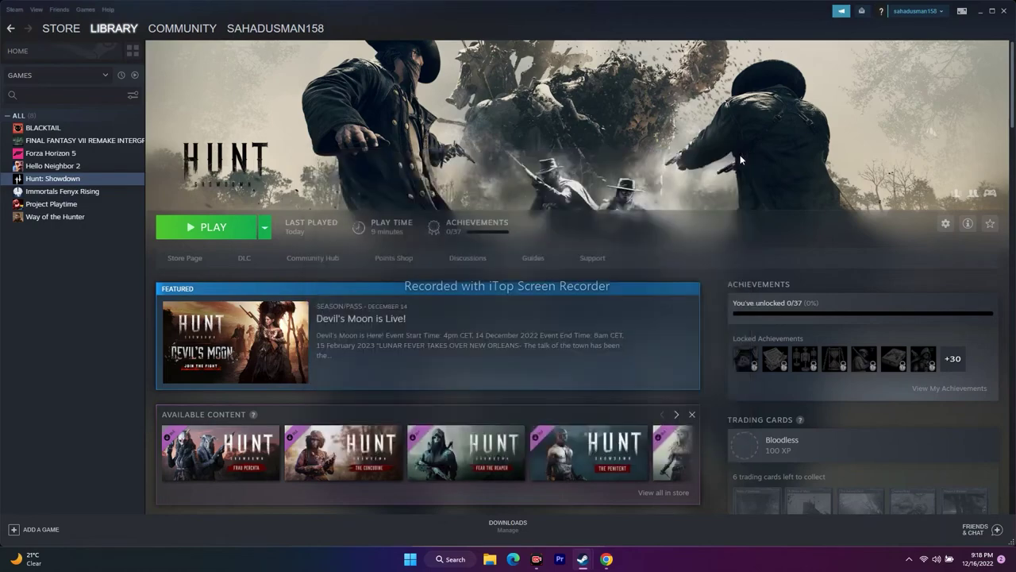
{"action": "left_click", "coordinate": [977, 12]}
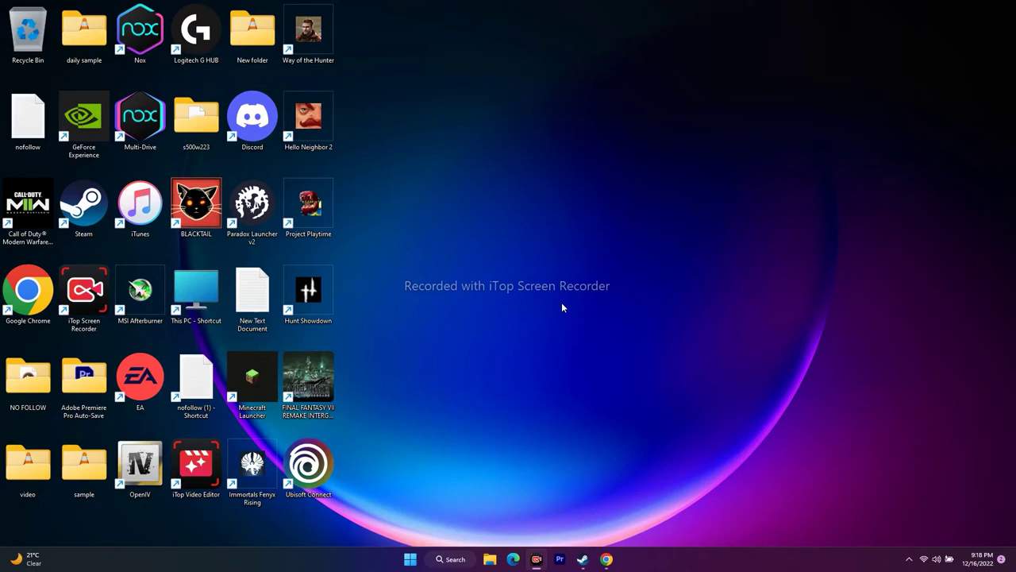
Open Windows Settings, check the Windows Update page for its status and options, and close Settings.
{"action": "left_click", "coordinate": [450, 559]}
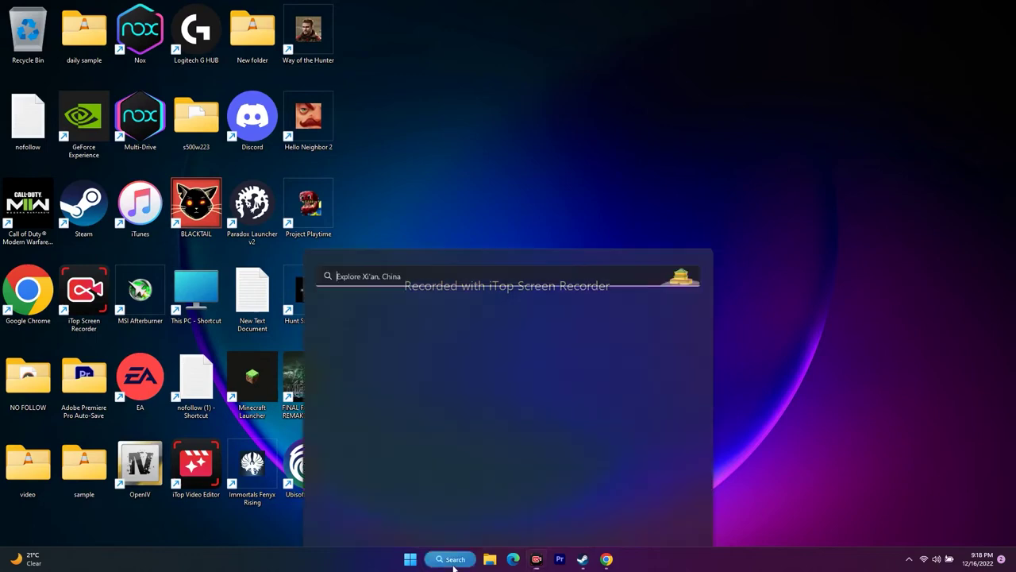
{"action": "left_click", "coordinate": [353, 379]}
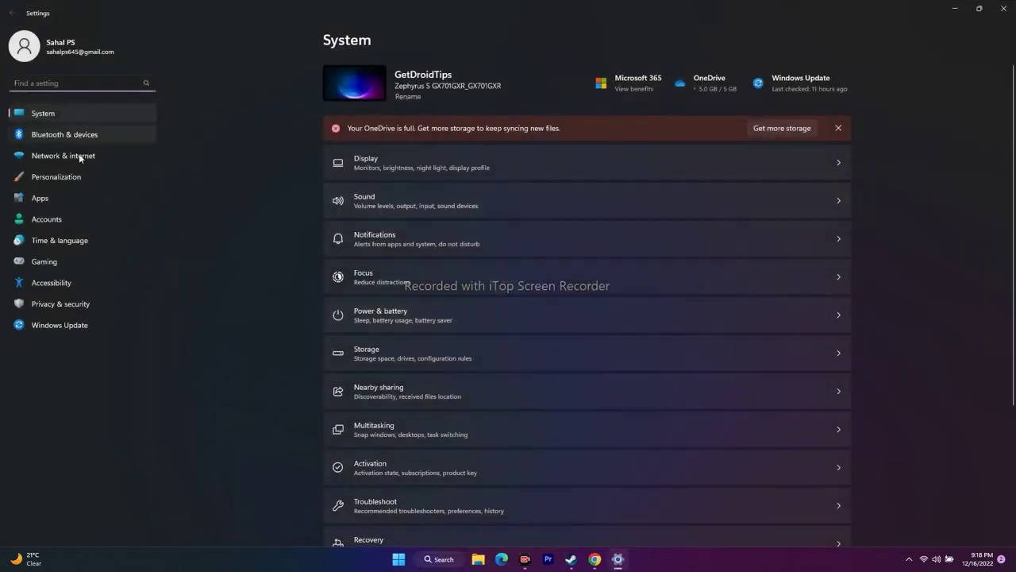
{"action": "left_click", "coordinate": [62, 326]}
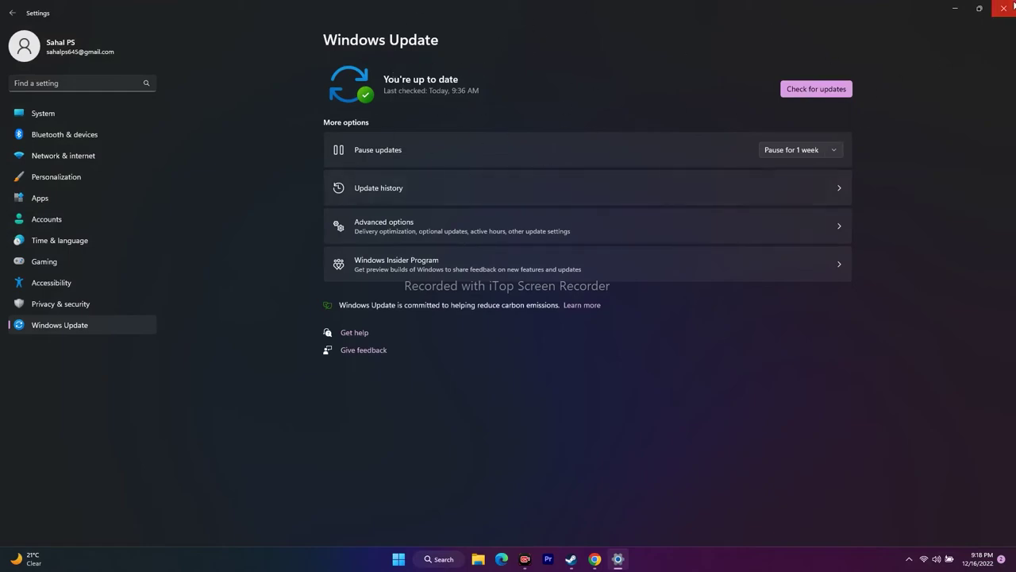
{"action": "left_click", "coordinate": [1004, 8]}
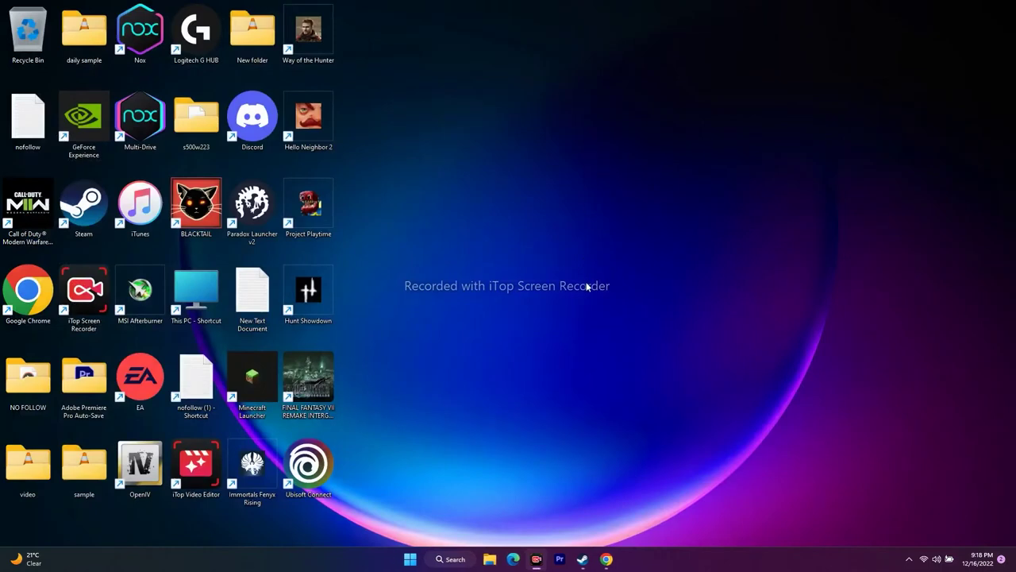
Switch to Steam, try the launch option -dx11 for Hunt: Showdown, erase it, and close the game's properties.
{"action": "left_click", "coordinate": [583, 559]}
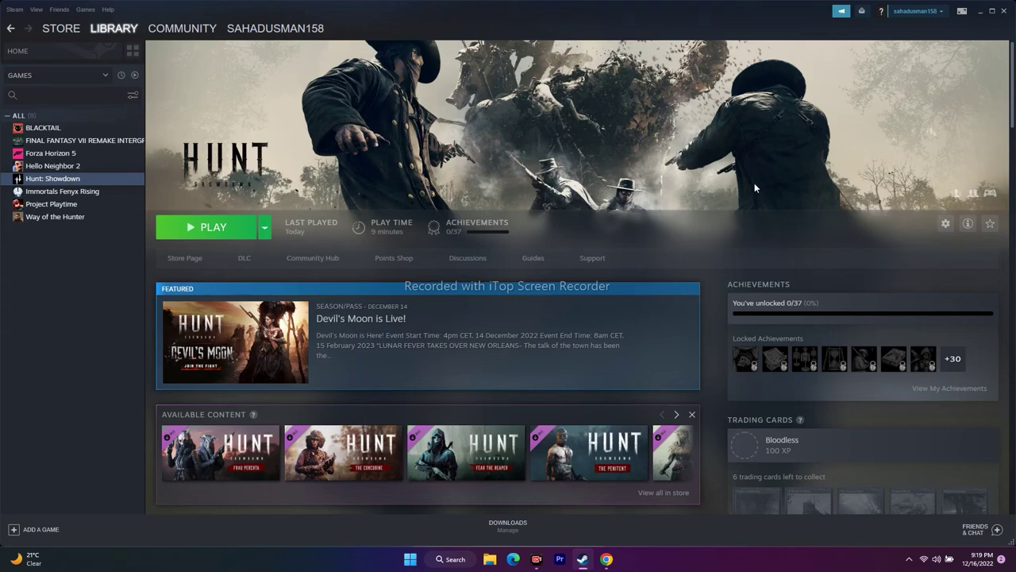
{"action": "right_click", "coordinate": [63, 181]}
{"action": "left_click", "coordinate": [87, 246]}
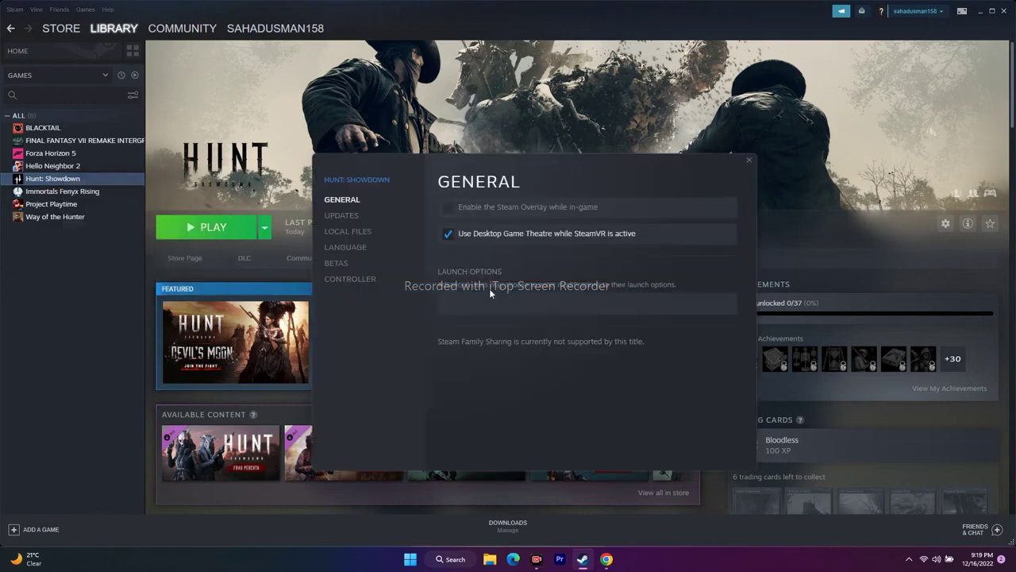
{"action": "left_click", "coordinate": [463, 305]}
{"action": "type", "text": "-dx112"}
{"action": "key", "text": "BackSpace"}
{"action": "key", "text": "BackSpace"}
{"action": "key", "text": "BackSpace"}
{"action": "key", "text": "BackSpace"}
{"action": "key", "text": "BackSpace"}
{"action": "left_click", "coordinate": [749, 160]}
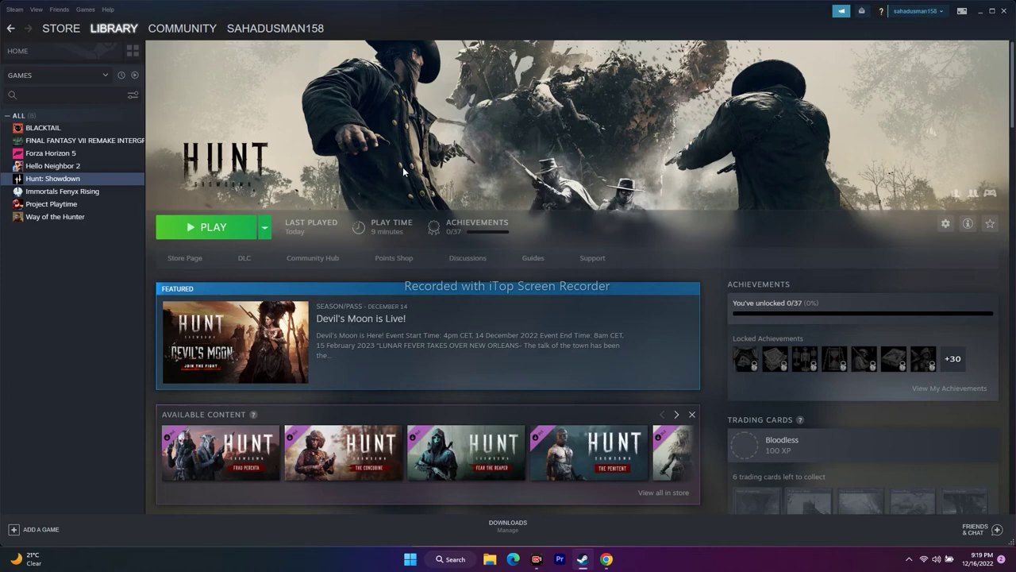
Check Hunt: Showdown's manage options, including Uninstall, dismiss them without choosing any, and minimize Steam.
{"action": "right_click", "coordinate": [72, 183]}
{"action": "mouse_move", "coordinate": [84, 231]}
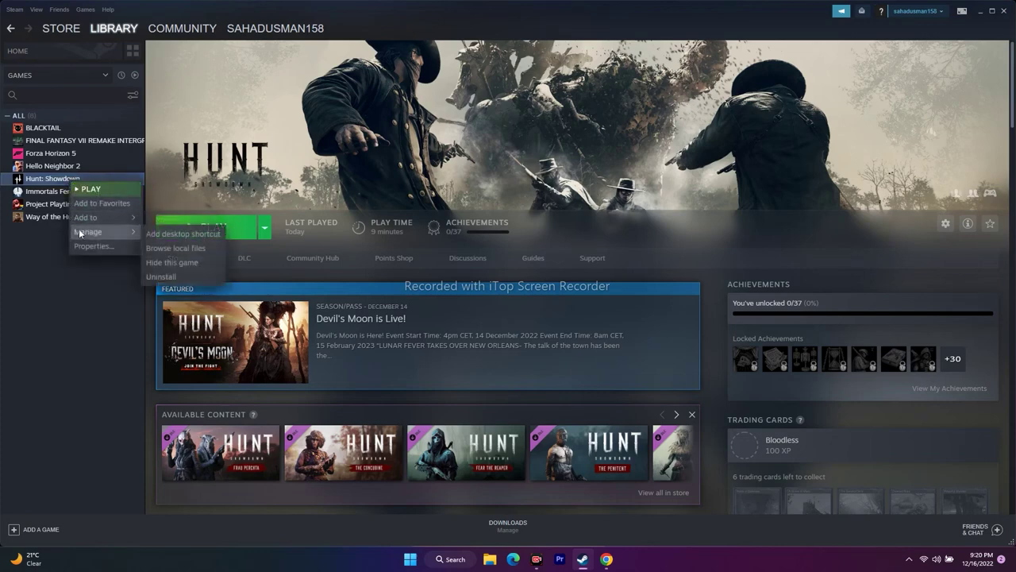
{"action": "left_click", "coordinate": [65, 307]}
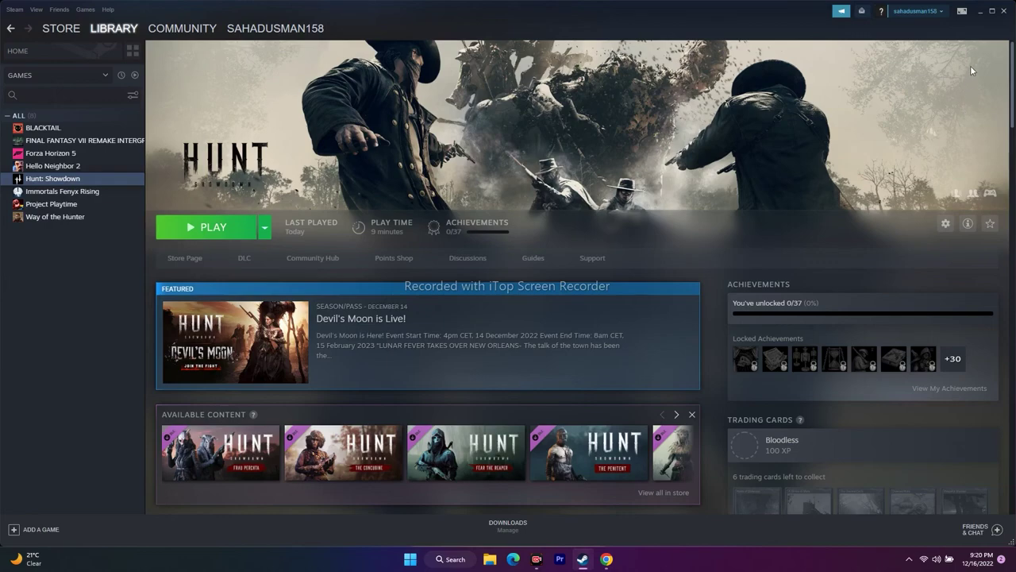
{"action": "left_click", "coordinate": [976, 11]}
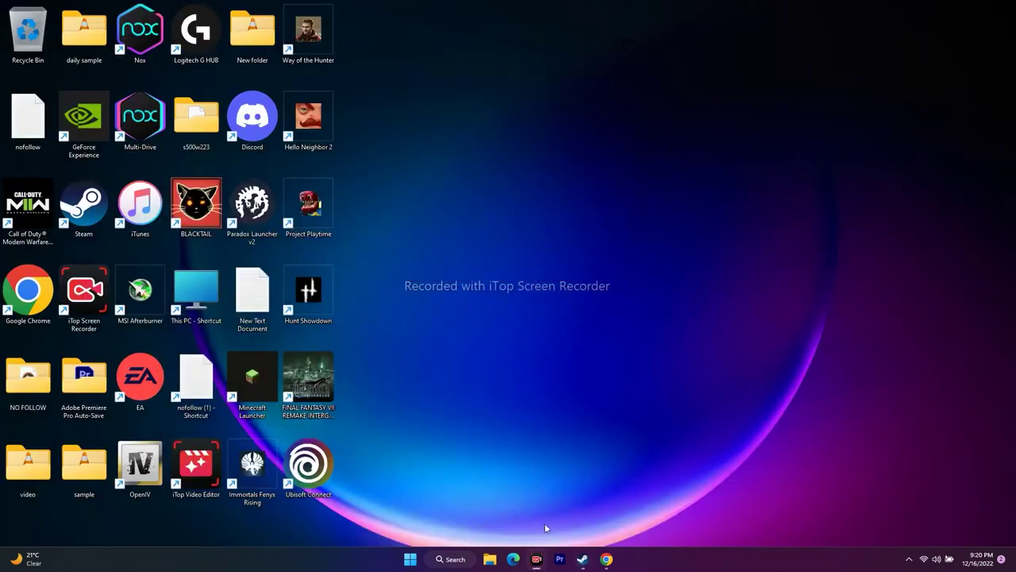
Open File Explorer, view the drives under This PC, and close the window.
{"action": "left_click", "coordinate": [490, 558]}
{"action": "left_click", "coordinate": [39, 304]}
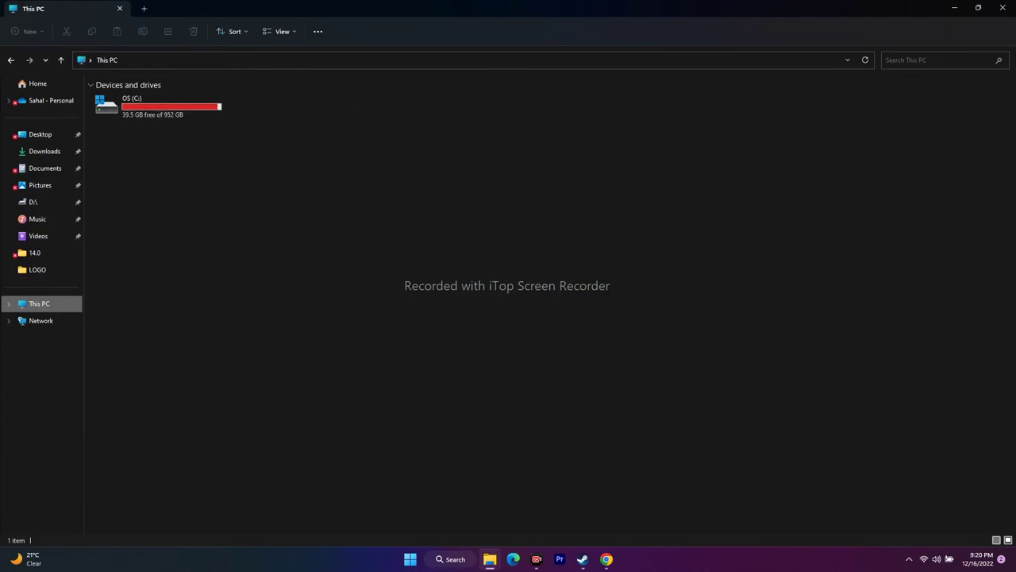
{"action": "left_click", "coordinate": [1002, 8]}
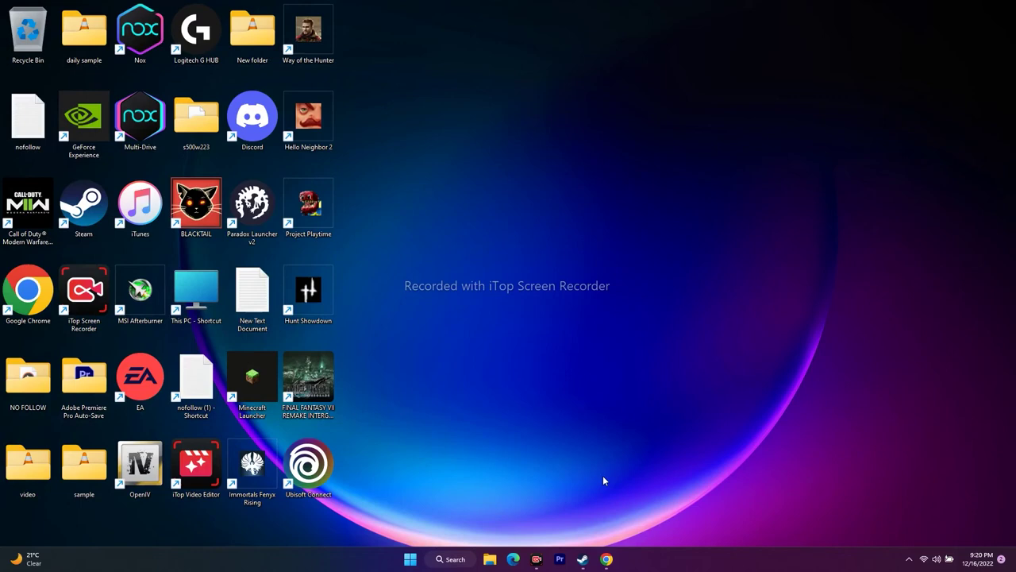
Open the Virtual Memory settings from the advanced performance options in System Properties.
{"action": "left_click", "coordinate": [447, 561]}
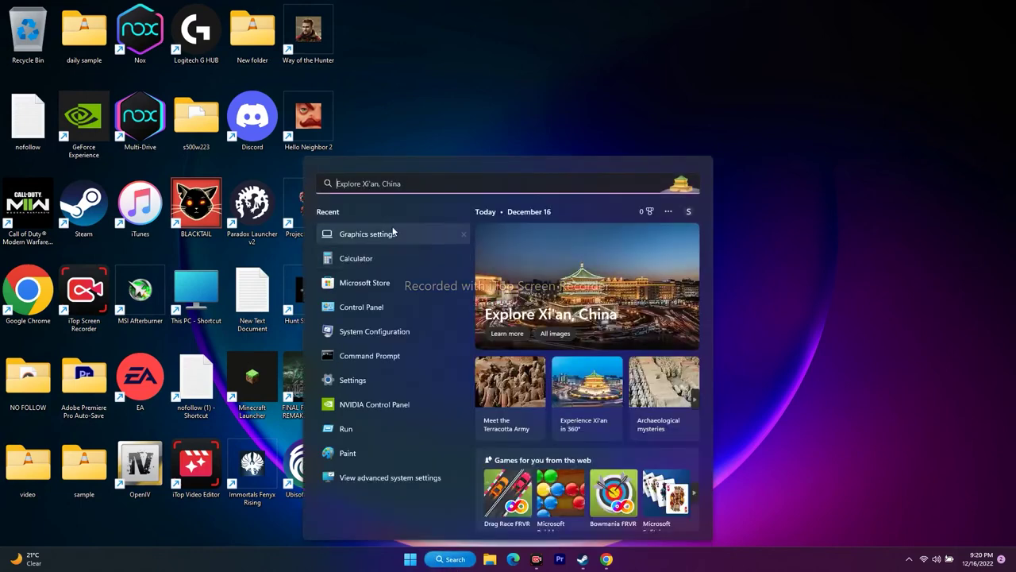
{"action": "left_click", "coordinate": [381, 479]}
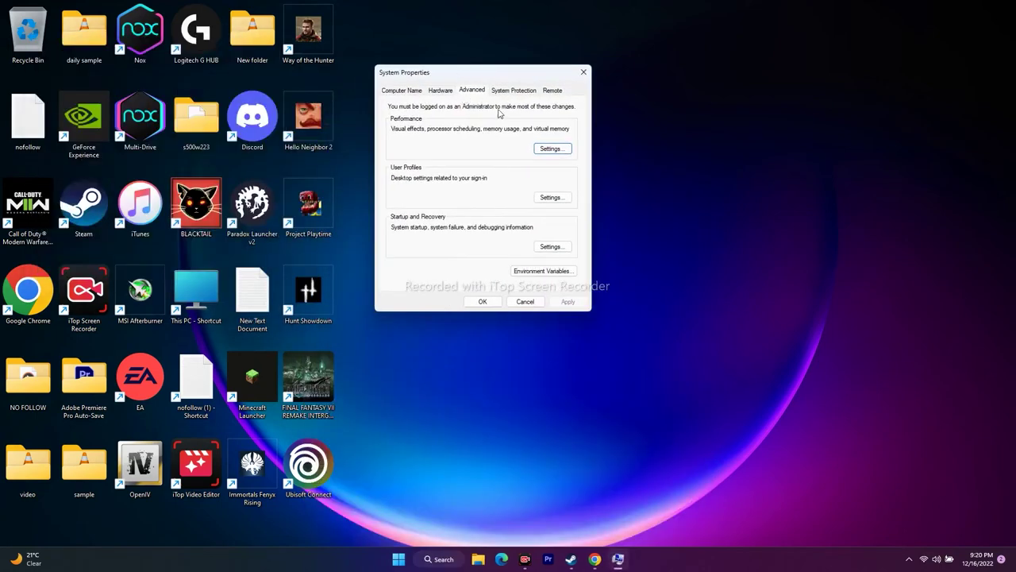
{"action": "left_click", "coordinate": [551, 149]}
{"action": "left_click", "coordinate": [451, 130]}
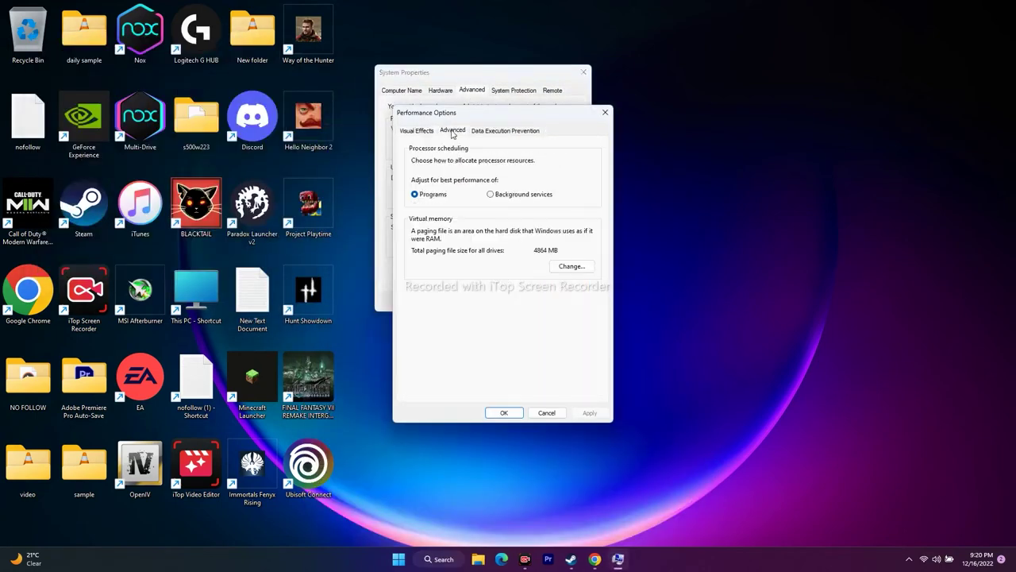
{"action": "left_click", "coordinate": [577, 266]}
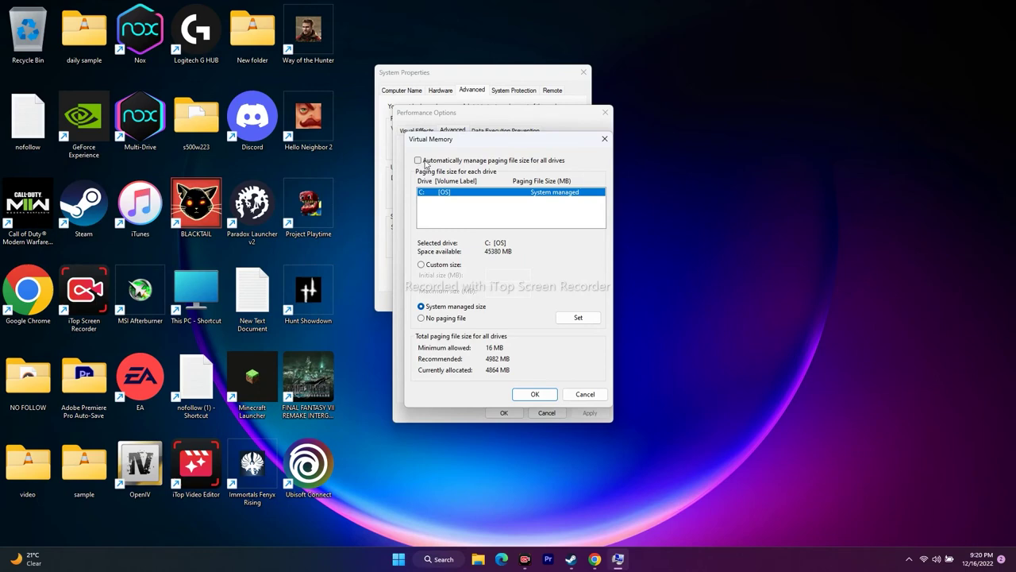
Switch automatic paging file management on and back off, and select a custom size for drive C:.
{"action": "left_click", "coordinate": [422, 163]}
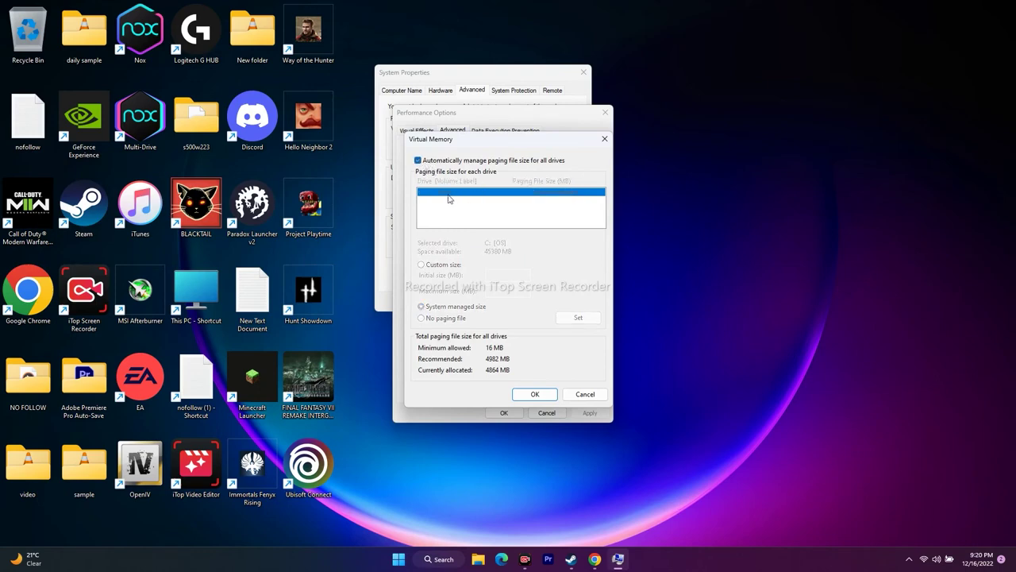
{"action": "left_click", "coordinate": [418, 161]}
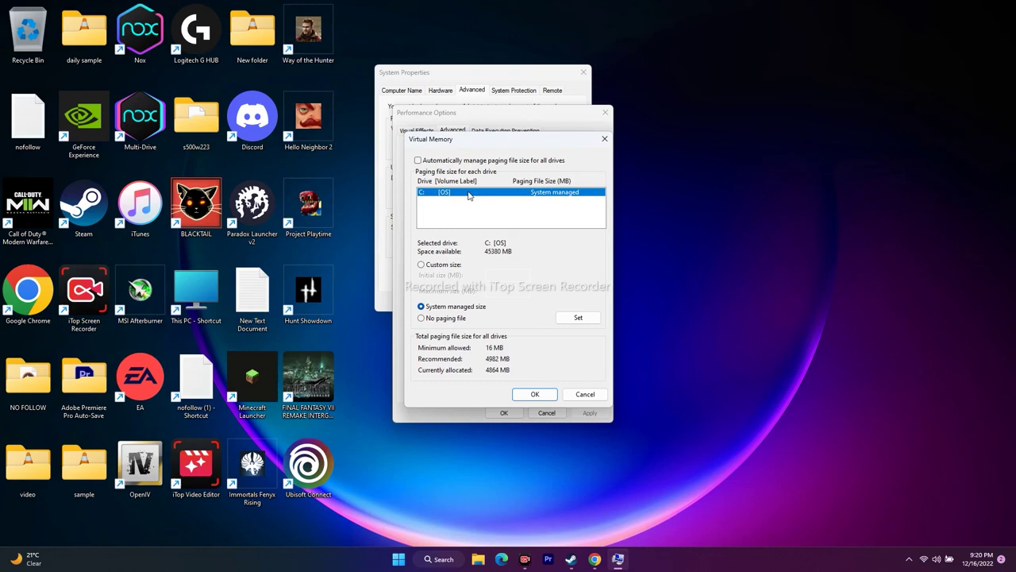
{"action": "left_click", "coordinate": [422, 266]}
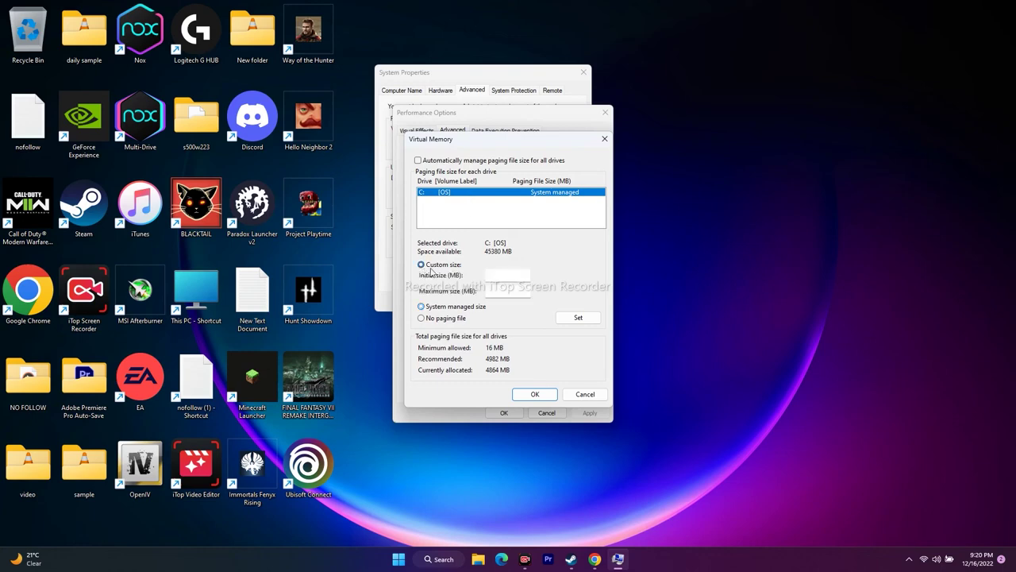
{"action": "left_click_drag", "start_coordinate": [513, 141], "coordinate": [676, 84]}
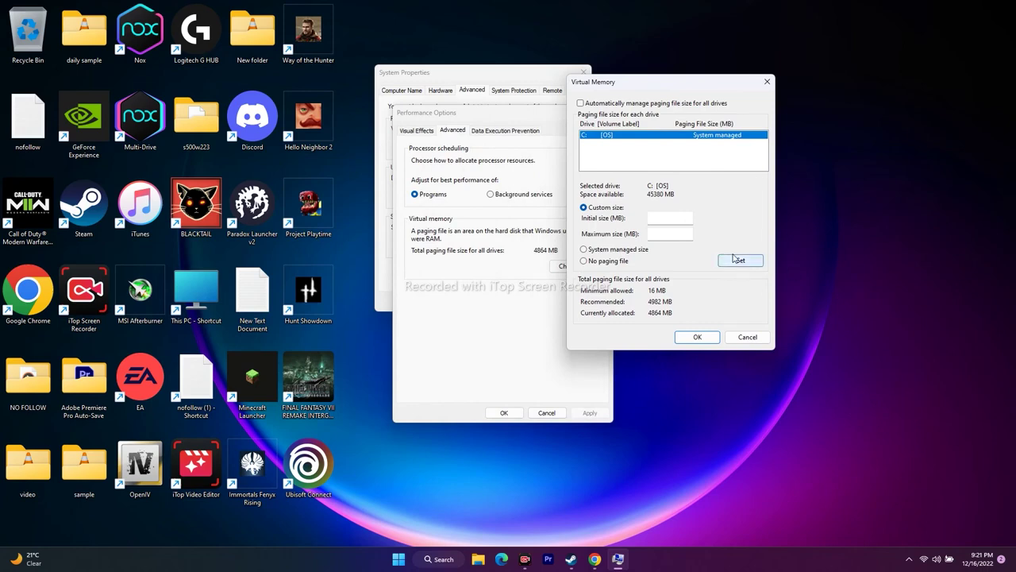
{"action": "left_click", "coordinate": [653, 219]}
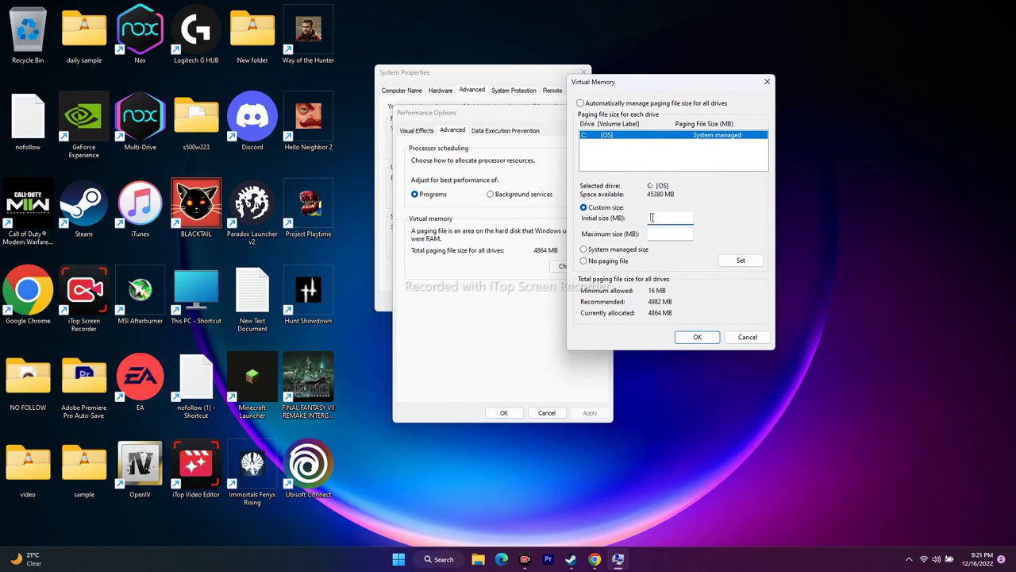
{"action": "left_click", "coordinate": [653, 233]}
Open Settings, check the installed RAM in the system's About page, and close Settings.
{"action": "left_click", "coordinate": [448, 557]}
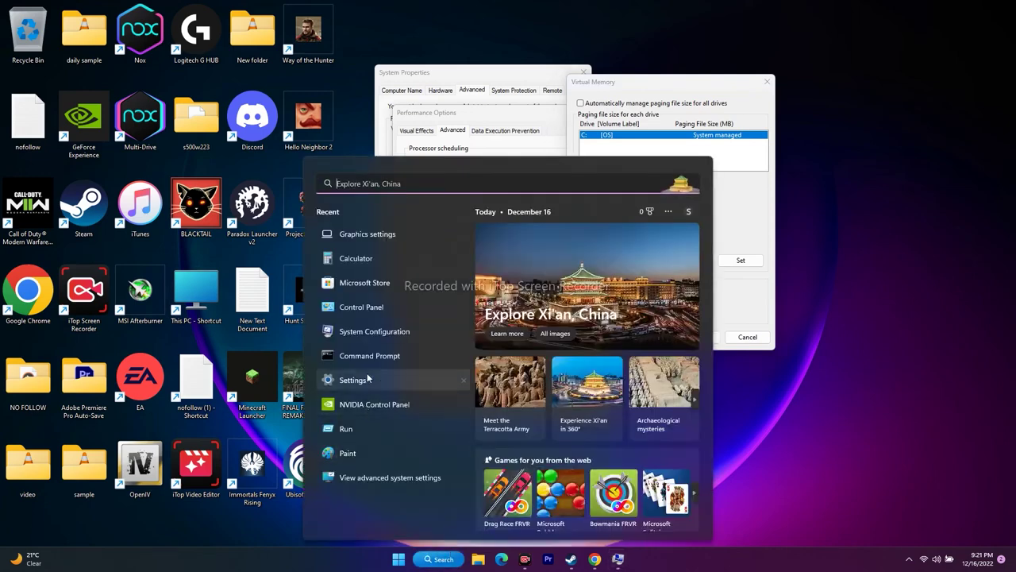
{"action": "left_click", "coordinate": [395, 379]}
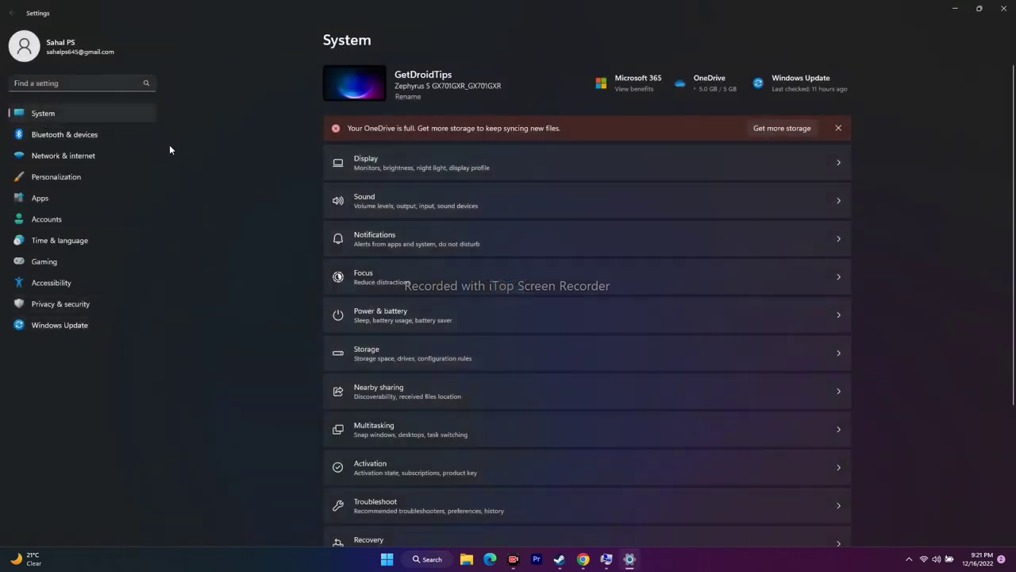
{"action": "scroll", "coordinate": [968, 297], "scroll_direction": "down", "scroll_amount": 5}
{"action": "left_click", "coordinate": [453, 508]}
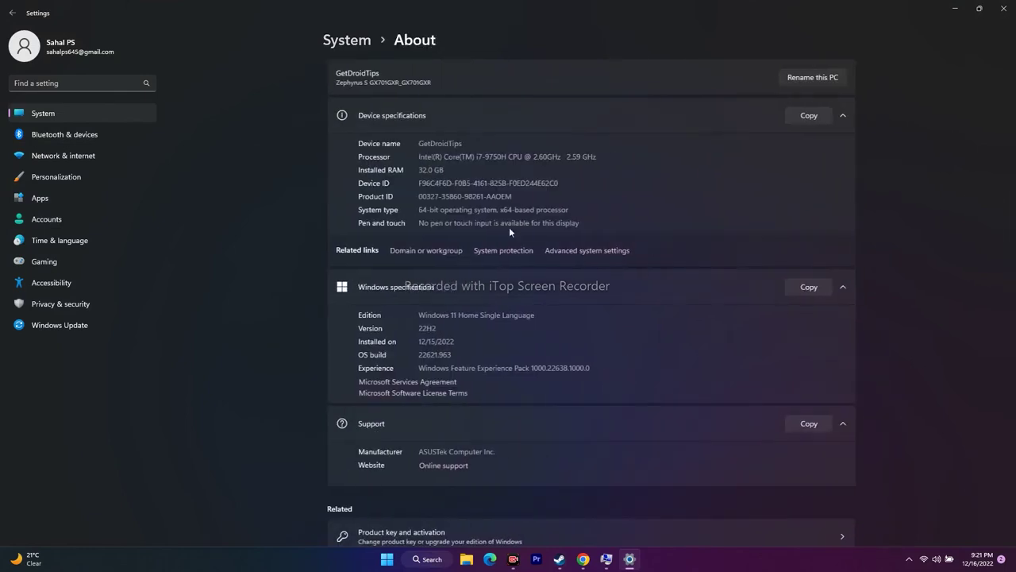
{"action": "left_click_drag", "start_coordinate": [413, 170], "coordinate": [441, 169]}
{"action": "left_click", "coordinate": [1003, 8]}
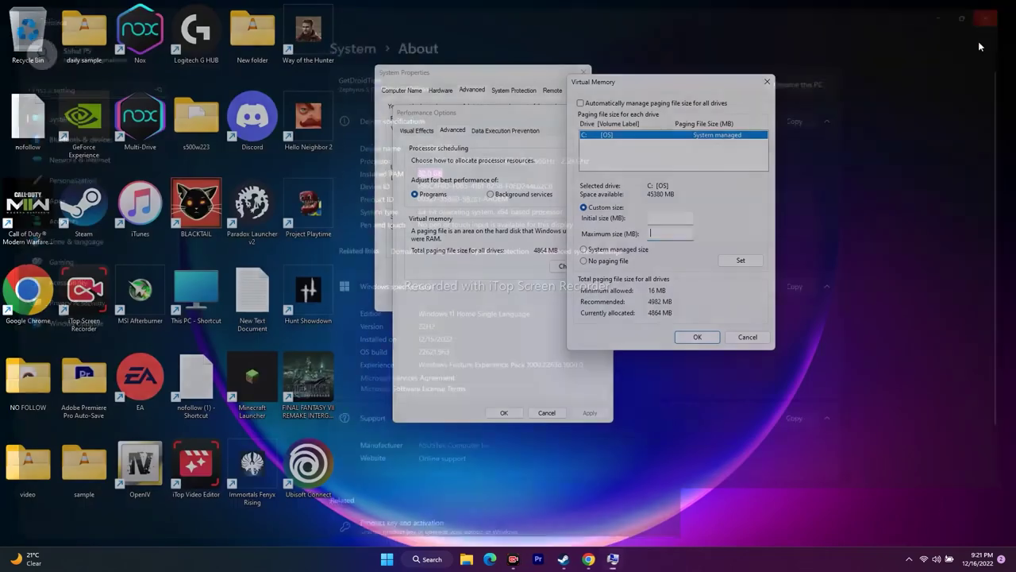
Open Calculator and multiply 32 by 1024 to convert the RAM to megabytes.
{"action": "left_click", "coordinate": [438, 559]}
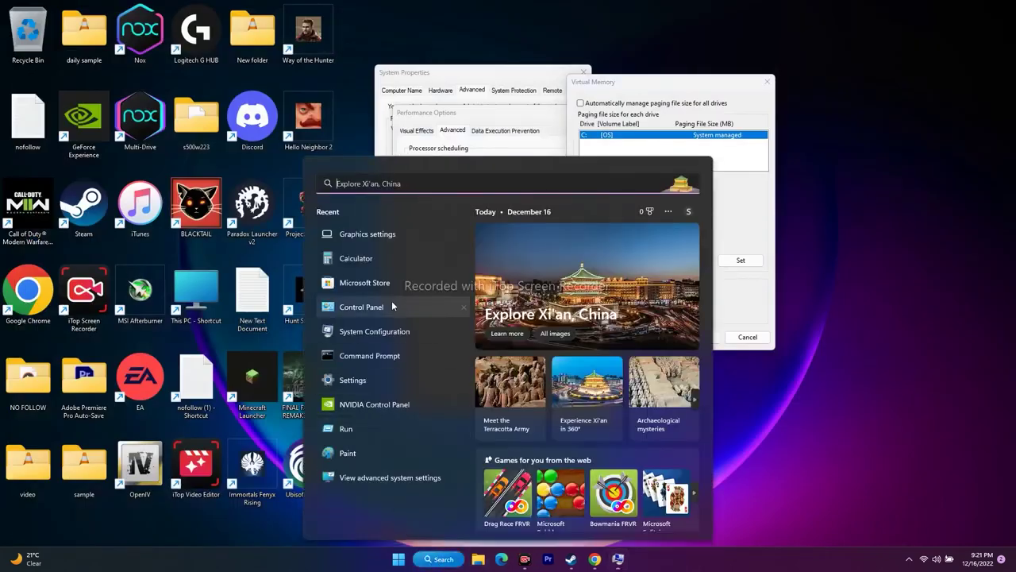
{"action": "left_click", "coordinate": [384, 256]}
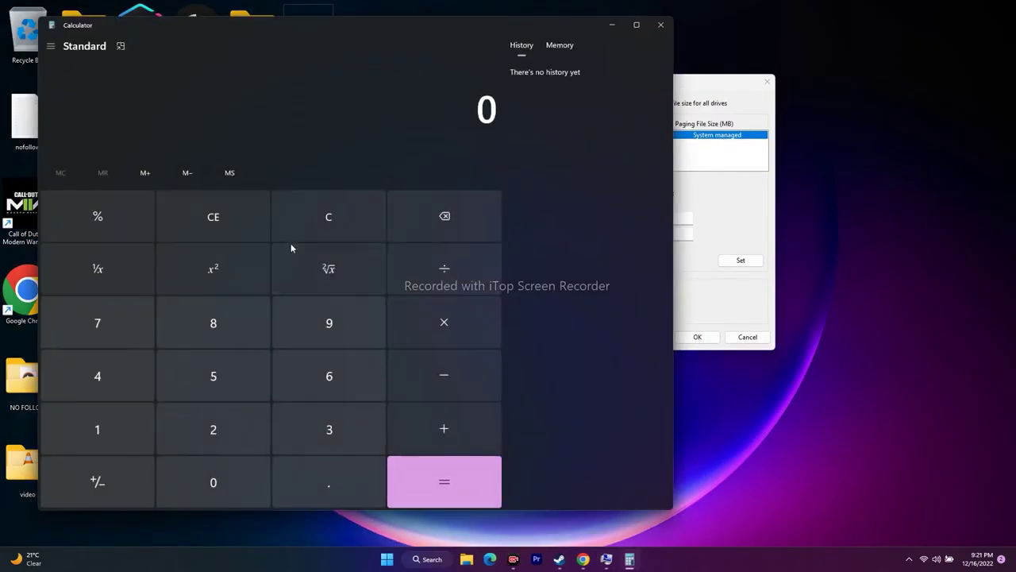
{"action": "left_click", "coordinate": [312, 427]}
{"action": "left_click", "coordinate": [229, 427]}
{"action": "left_click", "coordinate": [445, 324]}
{"action": "left_click", "coordinate": [87, 416]}
{"action": "left_click", "coordinate": [190, 479]}
{"action": "left_click", "coordinate": [213, 428]}
{"action": "left_click", "coordinate": [119, 388]}
{"action": "left_click", "coordinate": [429, 495]}
Multiply the converted RAM size by 1.5 and copy the product.
{"action": "left_click", "coordinate": [464, 325]}
{"action": "left_click", "coordinate": [107, 431]}
{"action": "left_click", "coordinate": [287, 477]}
{"action": "left_click", "coordinate": [223, 389]}
{"action": "left_click", "coordinate": [469, 500]}
{"action": "left_click_drag", "start_coordinate": [397, 111], "coordinate": [483, 116]}
{"action": "right_click", "coordinate": [483, 117]}
{"action": "left_click", "coordinate": [512, 129]}
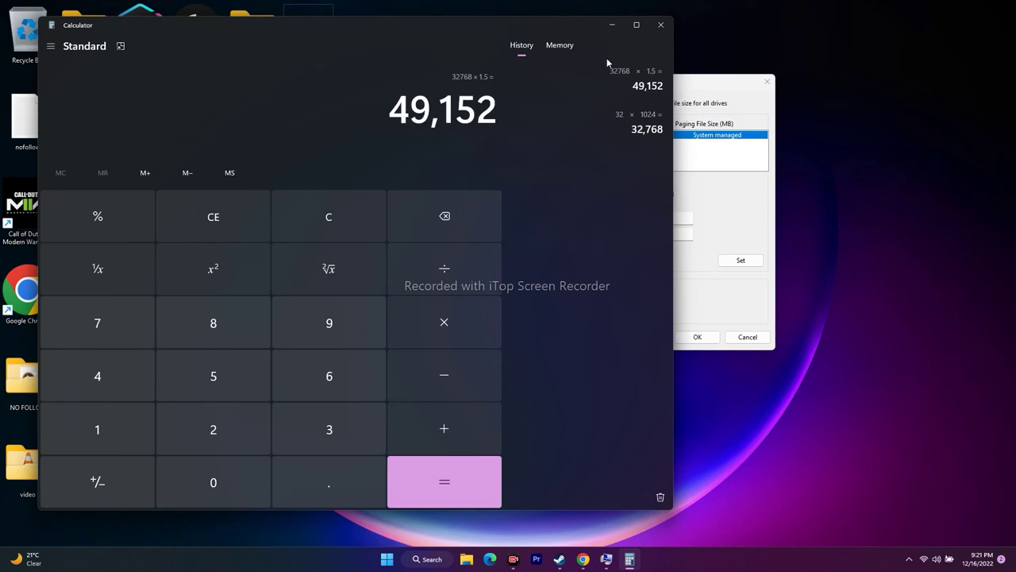
Minimize Calculator and paste 49,152 as the paging file's initial size in MB.
{"action": "left_click", "coordinate": [611, 25]}
{"action": "right_click", "coordinate": [661, 216]}
{"action": "left_click", "coordinate": [695, 266]}
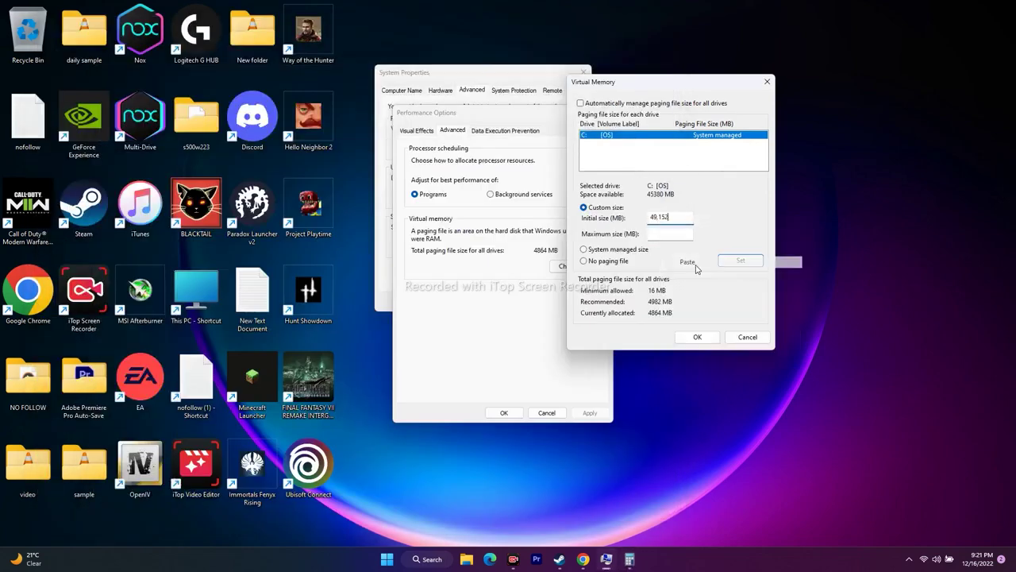
Return to Calculator, clear the entry, and calculate 32 times 1024 again.
{"action": "left_click", "coordinate": [632, 561]}
{"action": "left_click", "coordinate": [213, 218]}
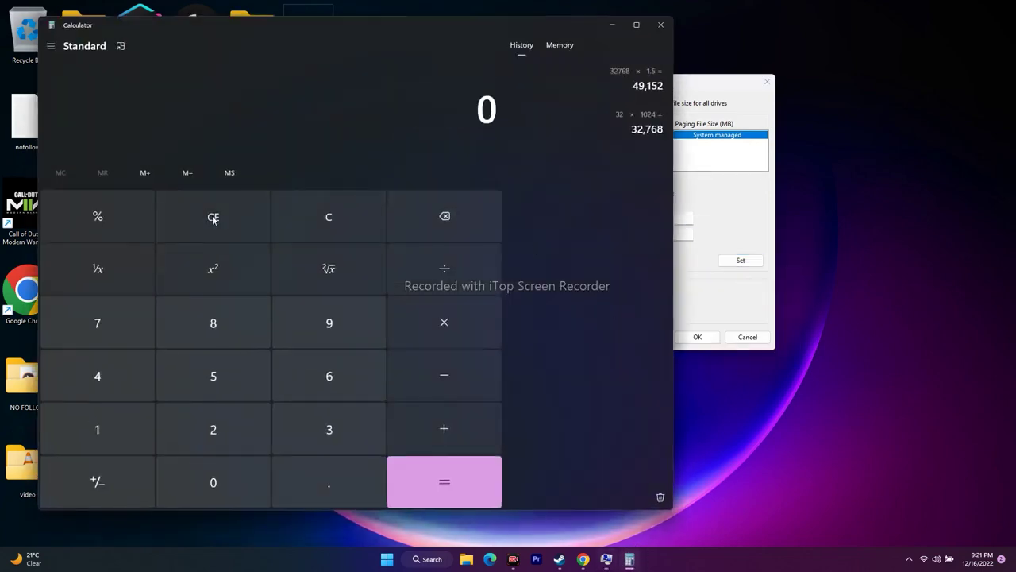
{"action": "left_click", "coordinate": [323, 431]}
{"action": "left_click", "coordinate": [220, 426]}
{"action": "left_click", "coordinate": [442, 324]}
{"action": "left_click", "coordinate": [113, 427]}
{"action": "left_click", "coordinate": [204, 476]}
{"action": "left_click", "coordinate": [208, 432]}
{"action": "left_click", "coordinate": [108, 373]}
{"action": "left_click", "coordinate": [434, 468]}
Multiply the recalculated RAM size by 3 and copy the product.
{"action": "left_click", "coordinate": [424, 311]}
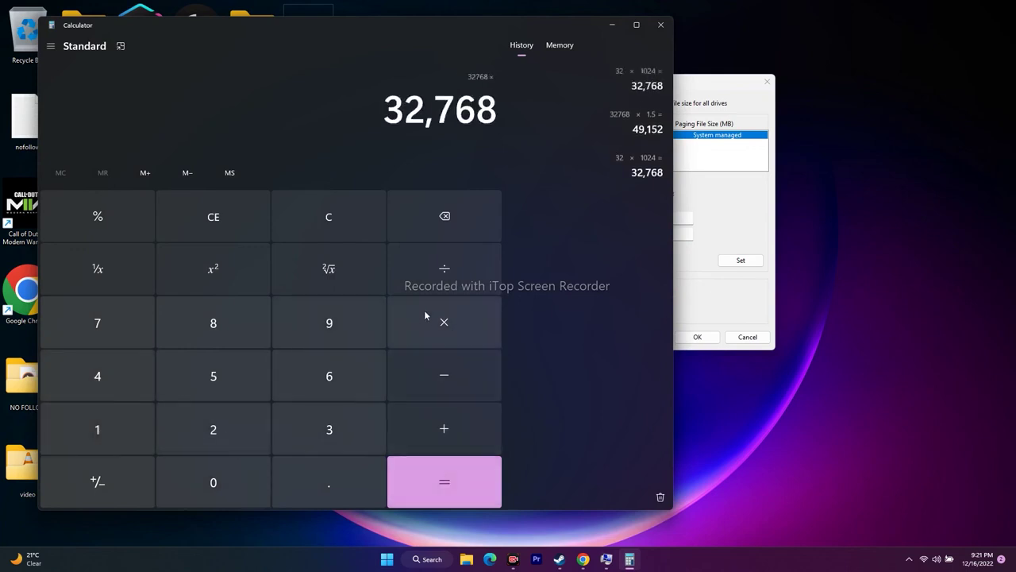
{"action": "left_click", "coordinate": [341, 434]}
{"action": "left_click", "coordinate": [444, 477]}
{"action": "left_click_drag", "start_coordinate": [385, 109], "coordinate": [481, 111]}
{"action": "right_click", "coordinate": [481, 111]}
{"action": "left_click", "coordinate": [498, 121]}
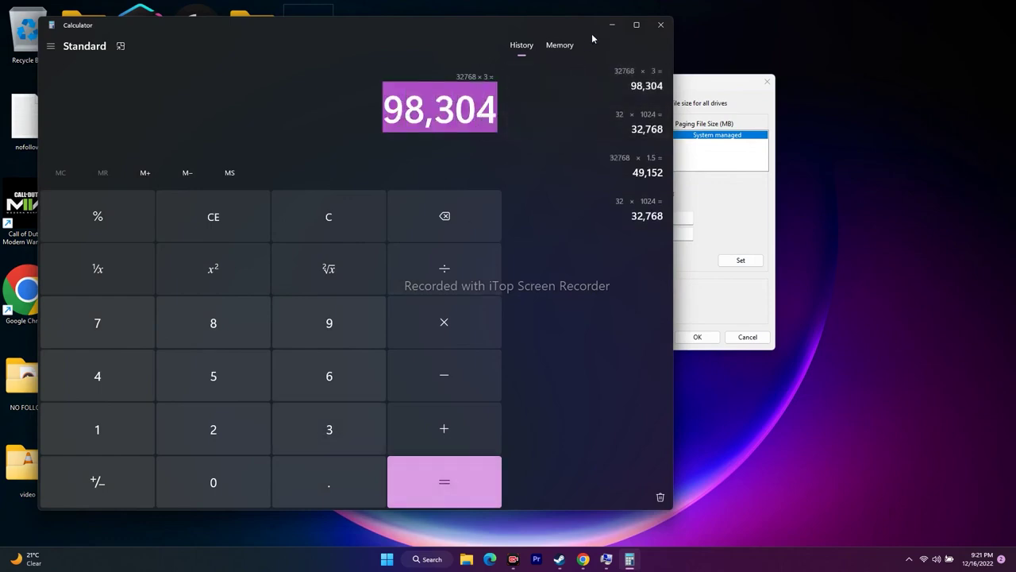
Minimize Calculator and paste 98,304 as the paging file's maximum size in MB.
{"action": "left_click", "coordinate": [612, 25]}
{"action": "right_click", "coordinate": [655, 233]}
{"action": "left_click", "coordinate": [689, 286]}
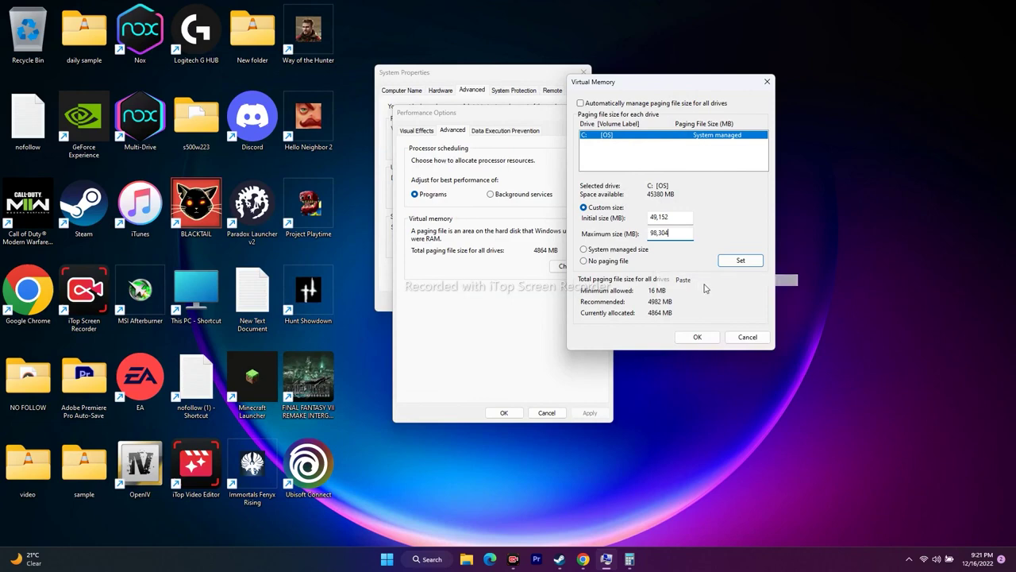
Cancel the virtual memory changes and close Performance Options and System Properties.
{"action": "left_click", "coordinate": [762, 342]}
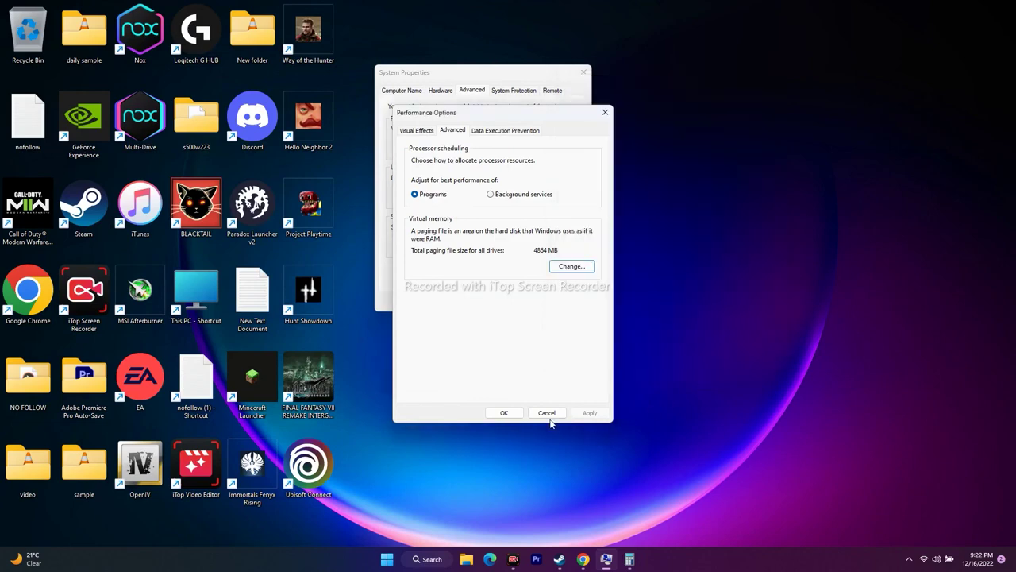
{"action": "left_click", "coordinate": [605, 112]}
{"action": "left_click", "coordinate": [583, 72]}
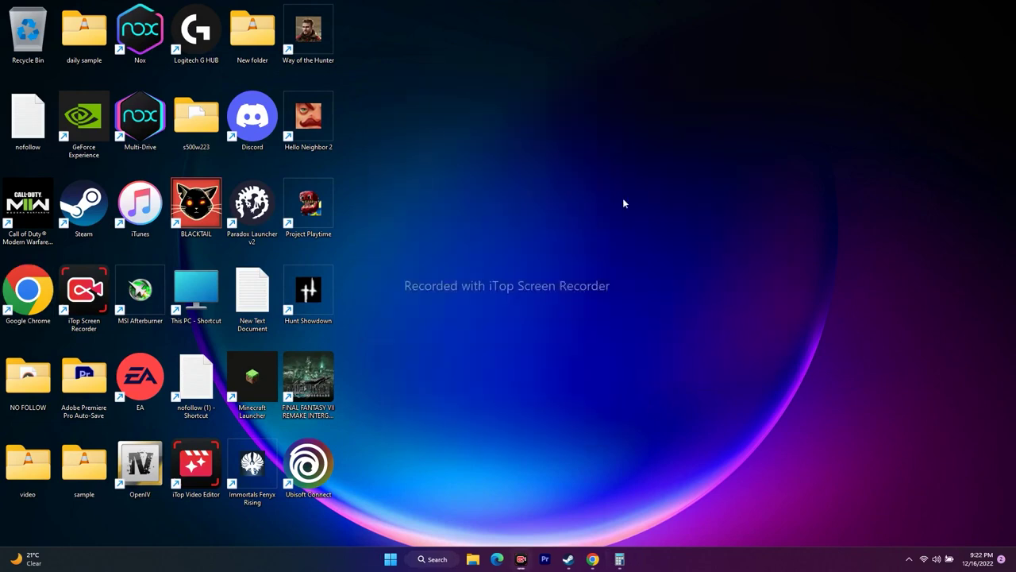
Restore and close Calculator, and switch to Steam with Hunt: Showdown's library page.
{"action": "left_click", "coordinate": [616, 556]}
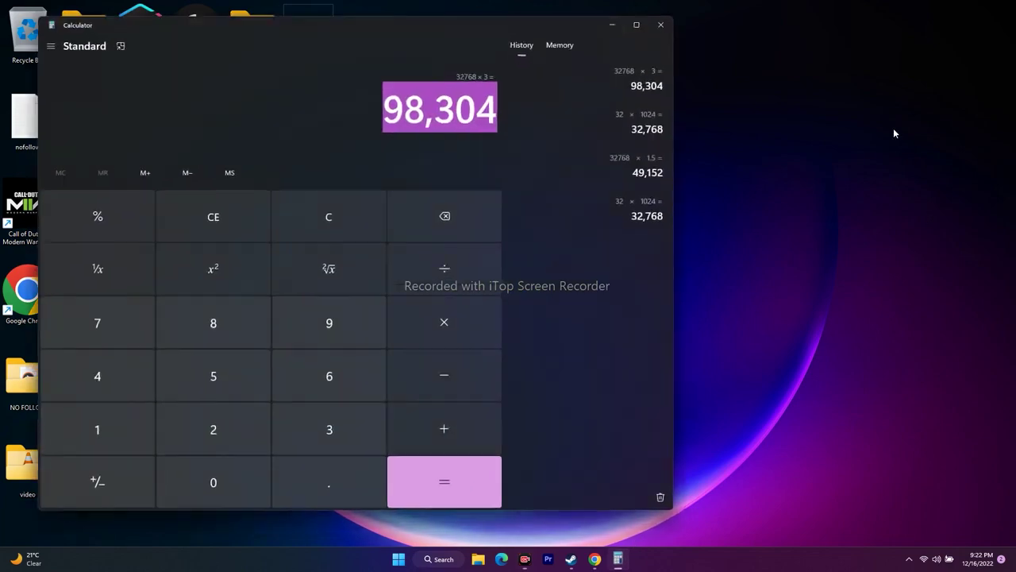
{"action": "left_click", "coordinate": [664, 25]}
{"action": "left_click", "coordinate": [582, 559]}
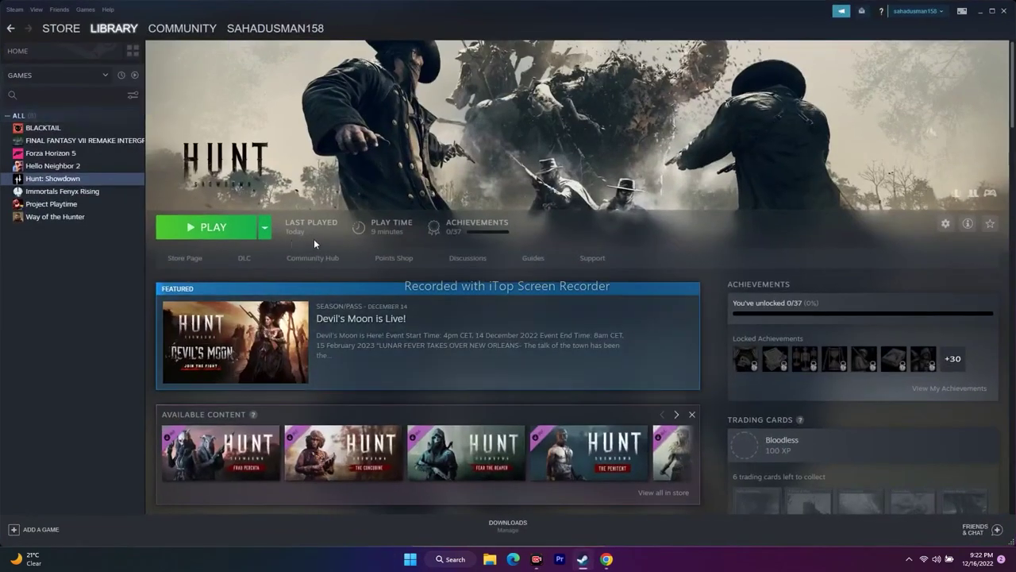